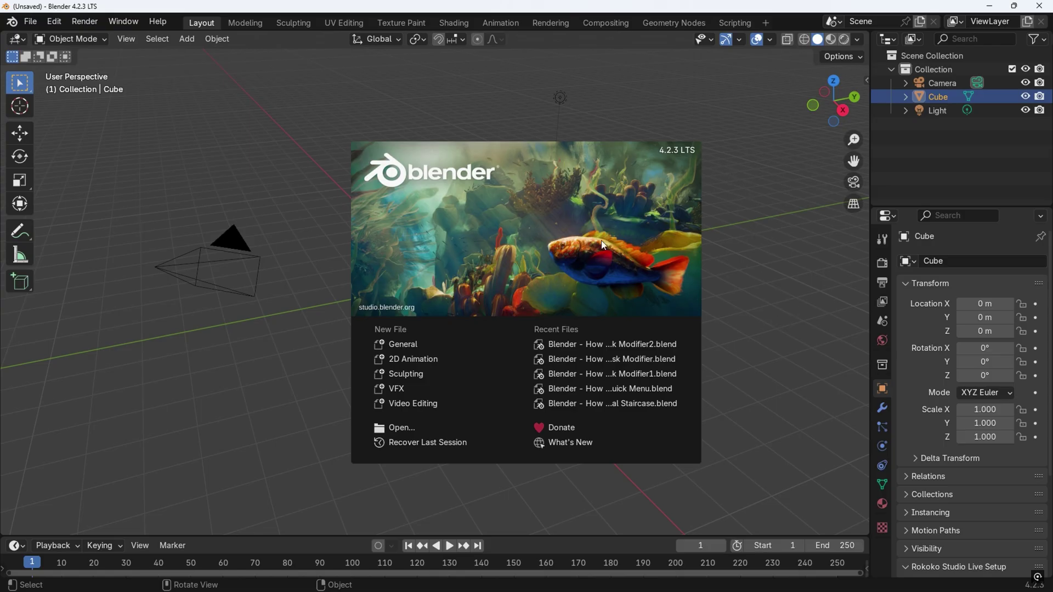
Close the splash screen and raise the default cube 1 m onto the ground grid.
{"action": "left_click", "coordinate": [290, 201]}
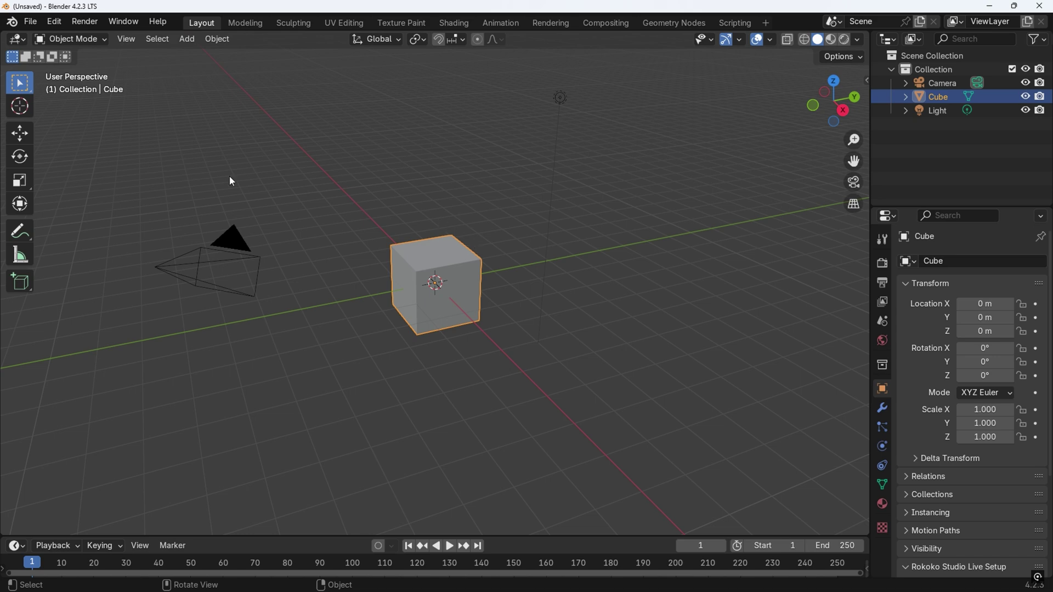
{"action": "mouse_move", "coordinate": [387, 279]}
{"action": "middle_mouse_down"}
{"action": "mouse_move", "coordinate": [431, 323]}
{"action": "mouse_move", "coordinate": [493, 227]}
{"action": "mouse_move", "coordinate": [407, 249]}
{"action": "mouse_move", "coordinate": [415, 254]}
{"action": "middle_mouse_up"}
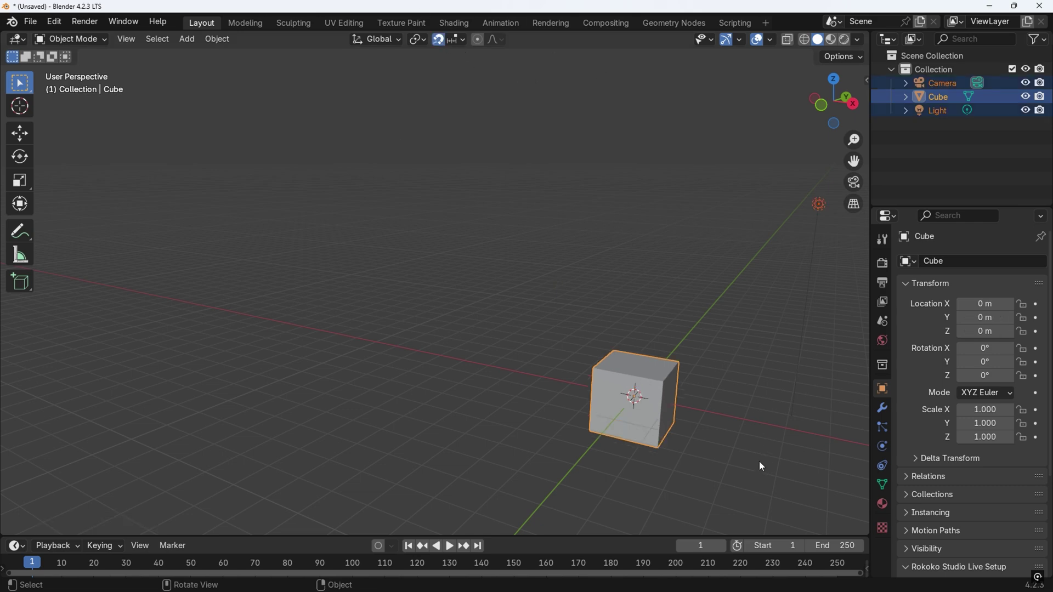
{"action": "key", "text": "KP_3"}
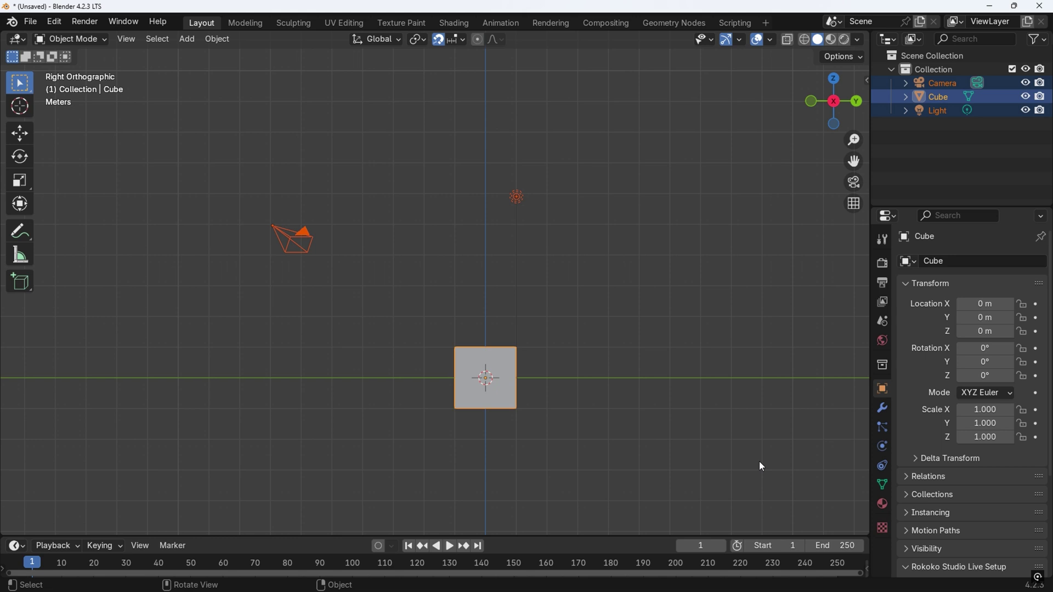
{"action": "key", "text": "g"}
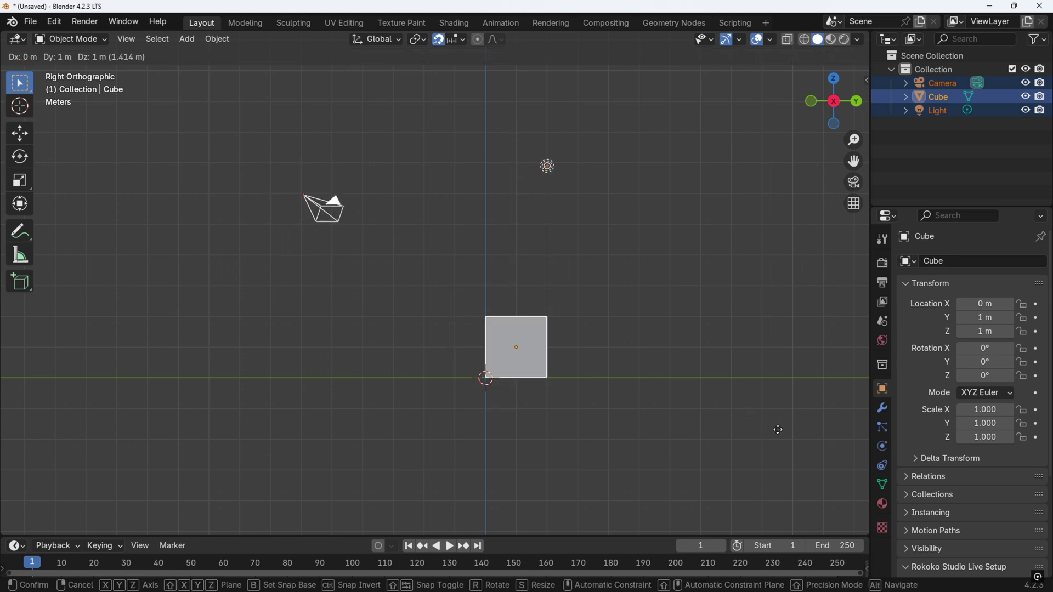
{"action": "left_click", "coordinate": [757, 430]}
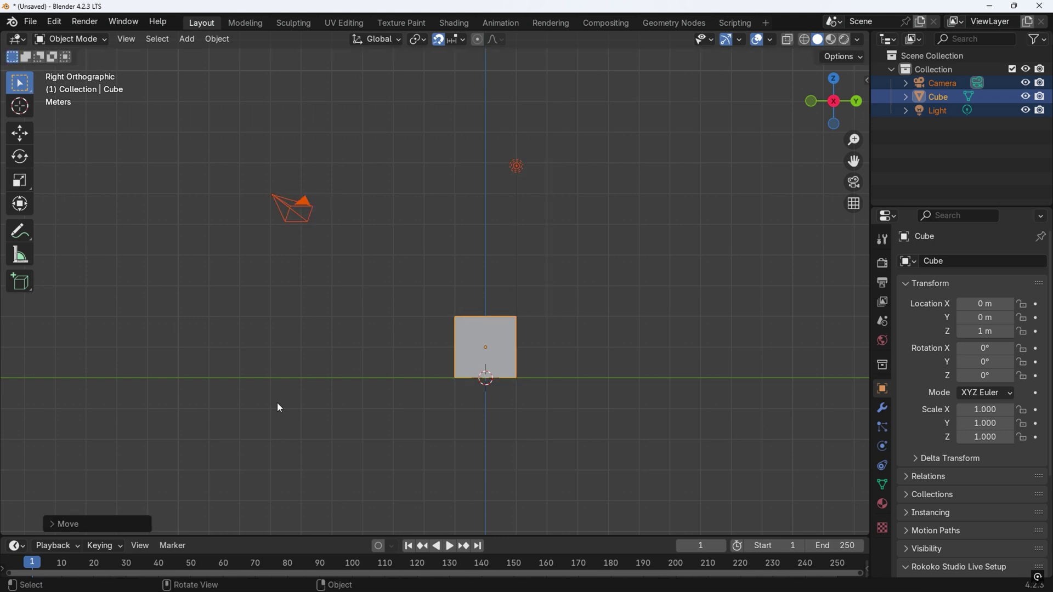
{"action": "mouse_move", "coordinate": [489, 388]}
{"action": "middle_mouse_down"}
{"action": "mouse_move", "coordinate": [528, 307]}
{"action": "mouse_move", "coordinate": [529, 278]}
{"action": "middle_mouse_up"}
{"action": "key", "text": "Escape"}
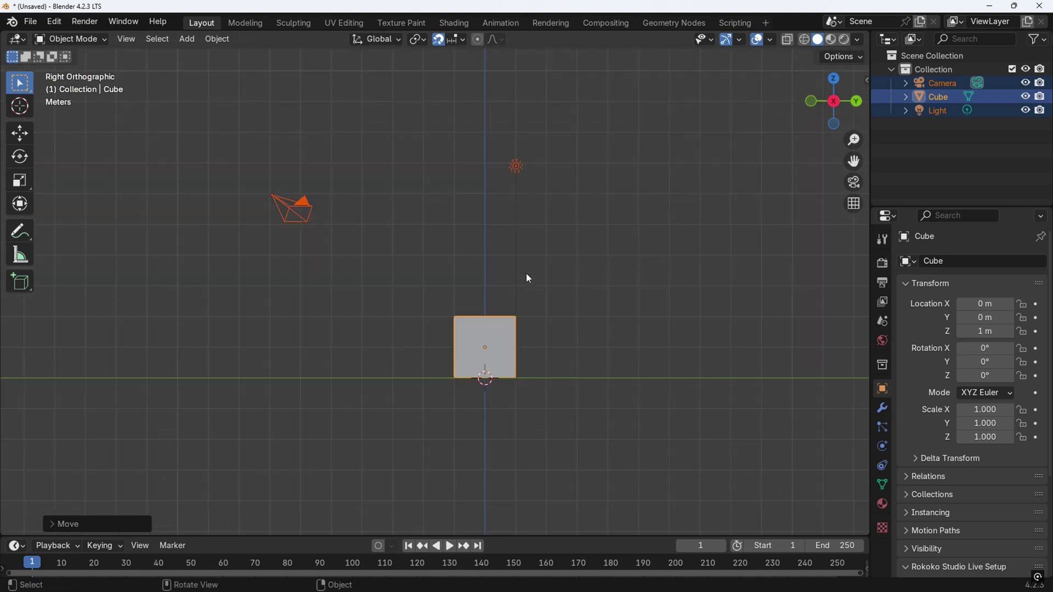
In Edit Mode, lower the cube's top face 1 m along Z.
{"action": "key", "text": "Tab"}
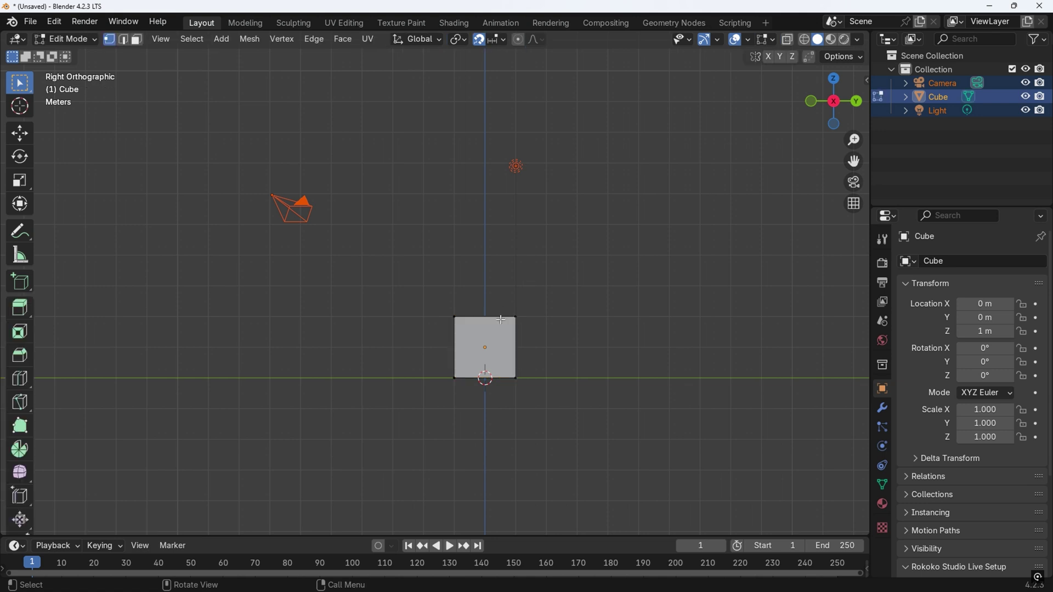
{"action": "mouse_move", "coordinate": [529, 278]}
{"action": "middle_mouse_down"}
{"action": "mouse_move", "coordinate": [505, 265]}
{"action": "mouse_move", "coordinate": [505, 420]}
{"action": "middle_mouse_up"}
{"action": "left_click", "coordinate": [504, 384]}
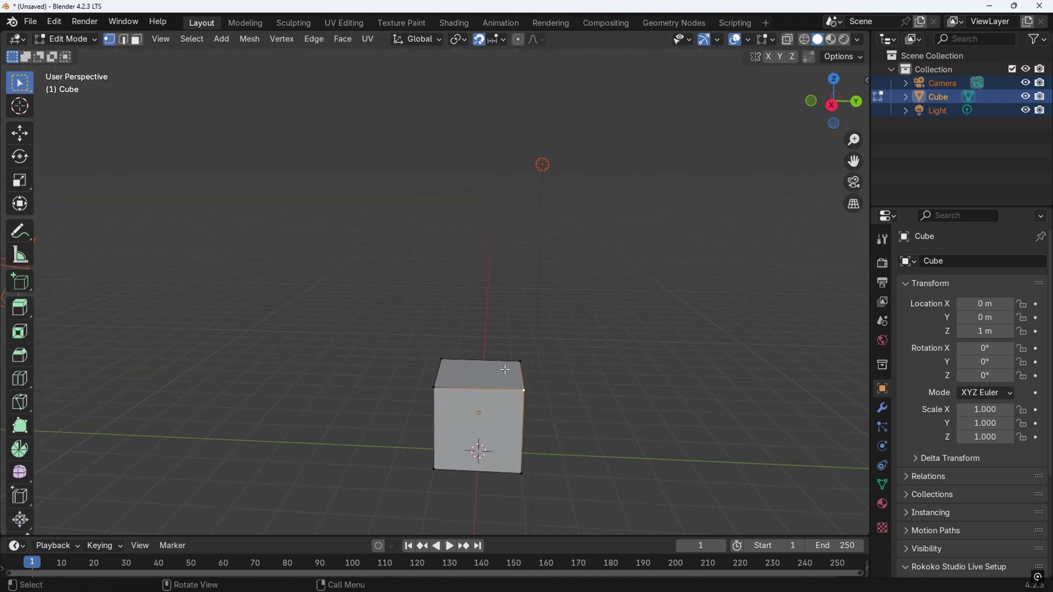
{"action": "key", "text": "3"}
{"action": "left_click", "coordinate": [506, 369]}
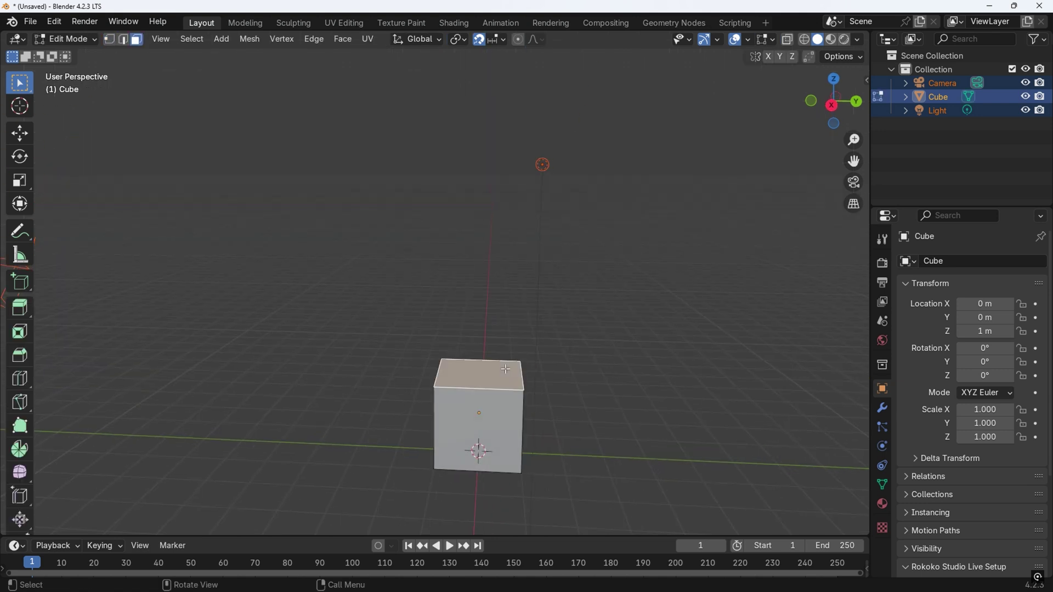
{"action": "key", "text": "KP_3"}
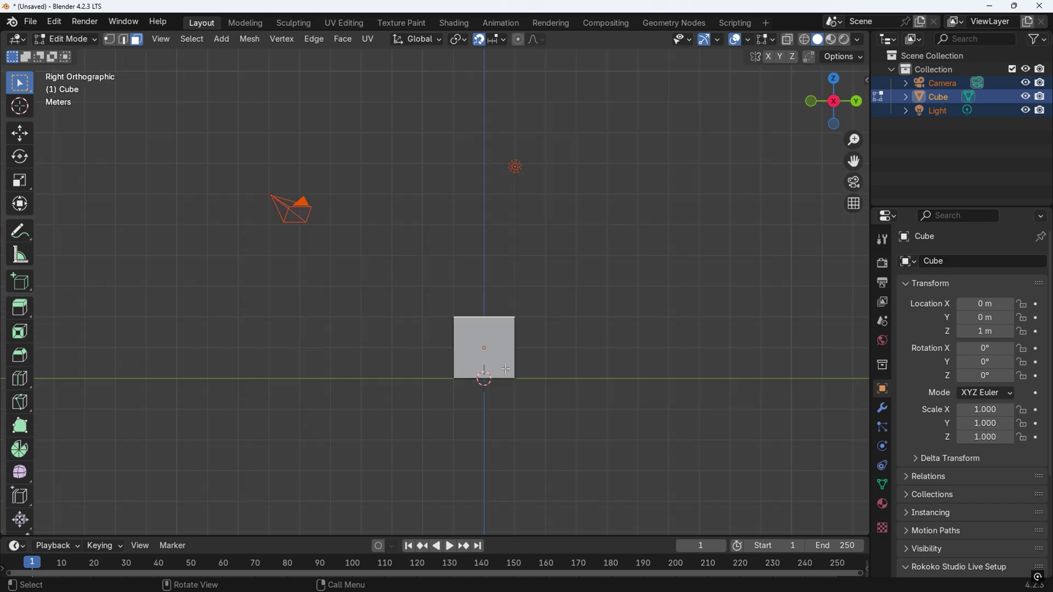
{"action": "key", "text": "g"}
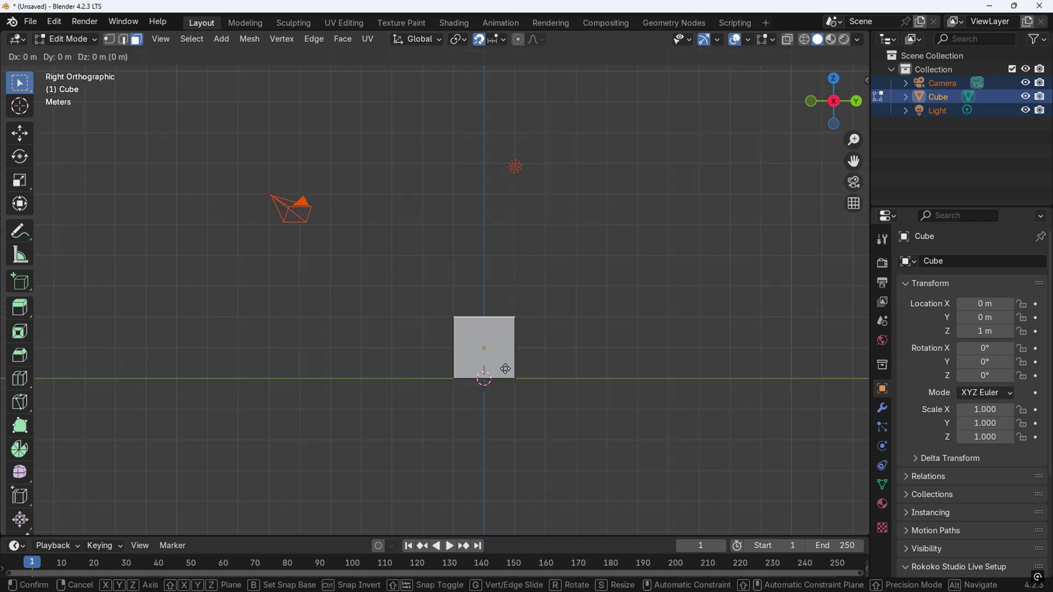
{"action": "key", "text": "z"}
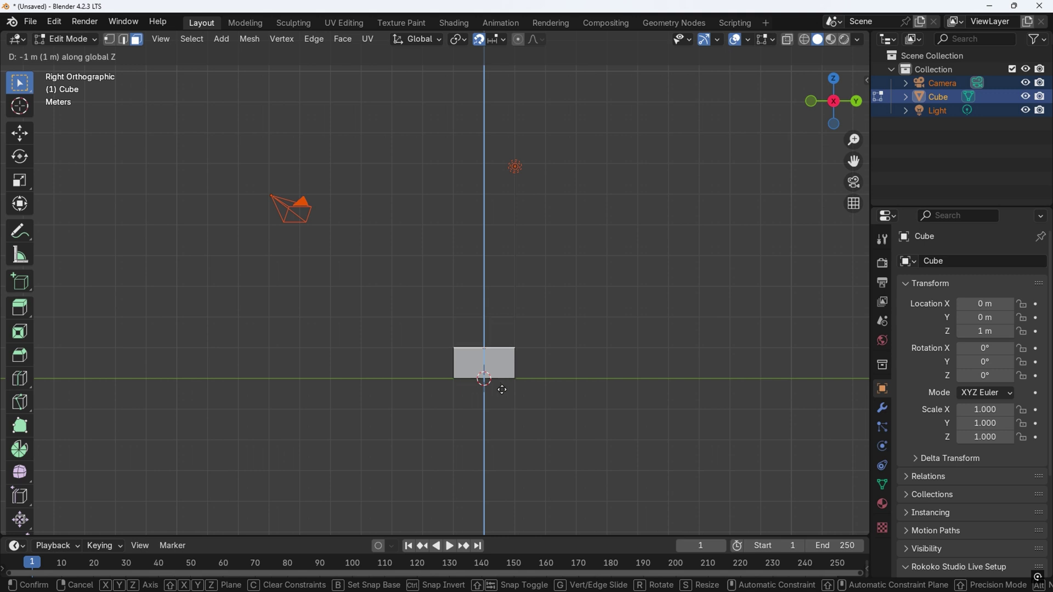
{"action": "left_click", "coordinate": [502, 403]}
Pull the side face in 1 m along Y and leave Edit Mode.
{"action": "middle_click_drag", "start_coordinate": [501, 403], "coordinate": [684, 412]}
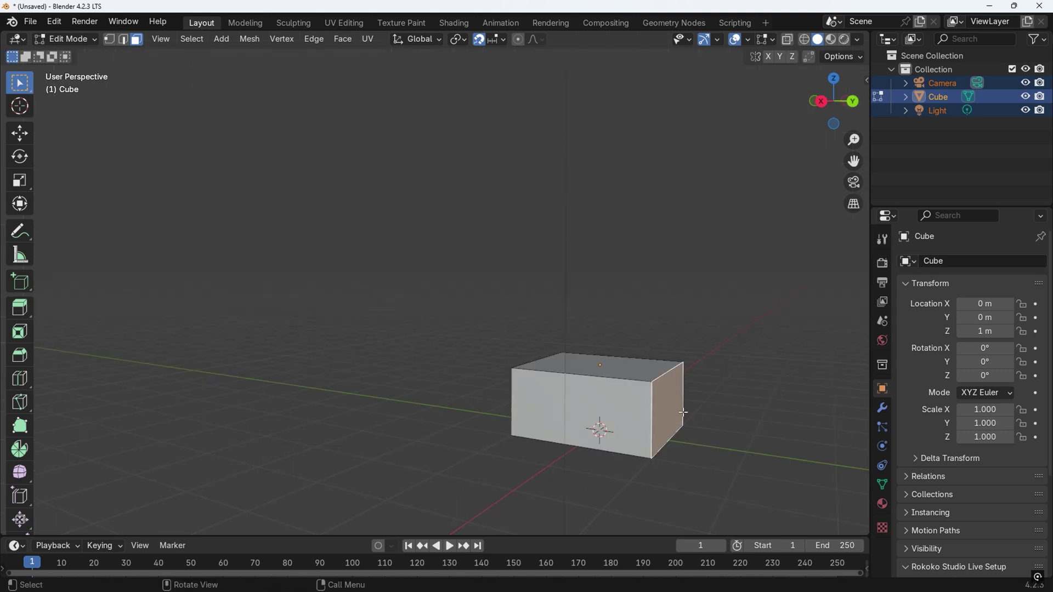
{"action": "key", "text": "KP_1"}
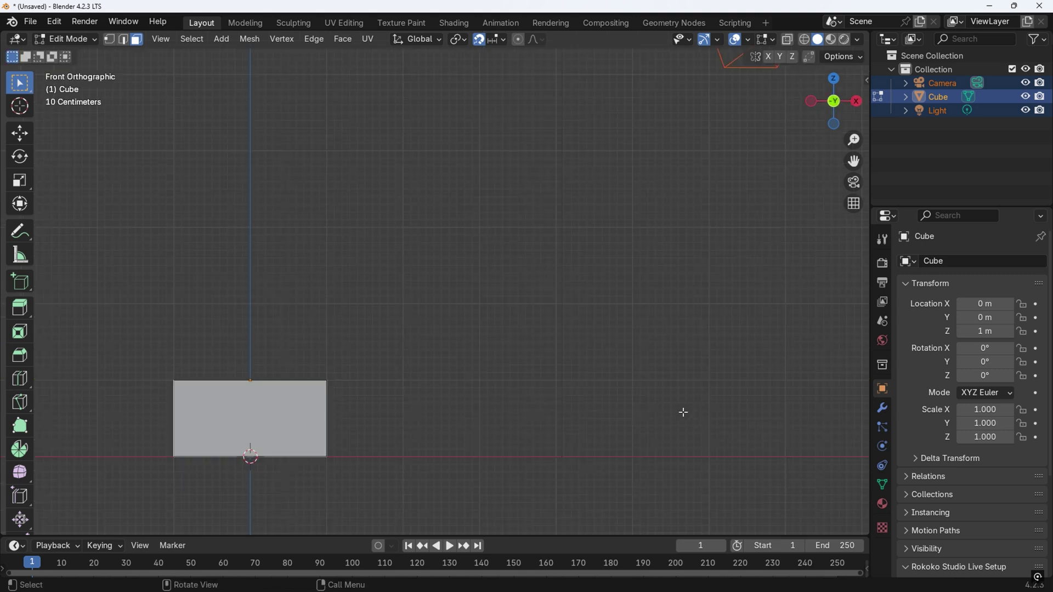
{"action": "key", "text": "KP_3"}
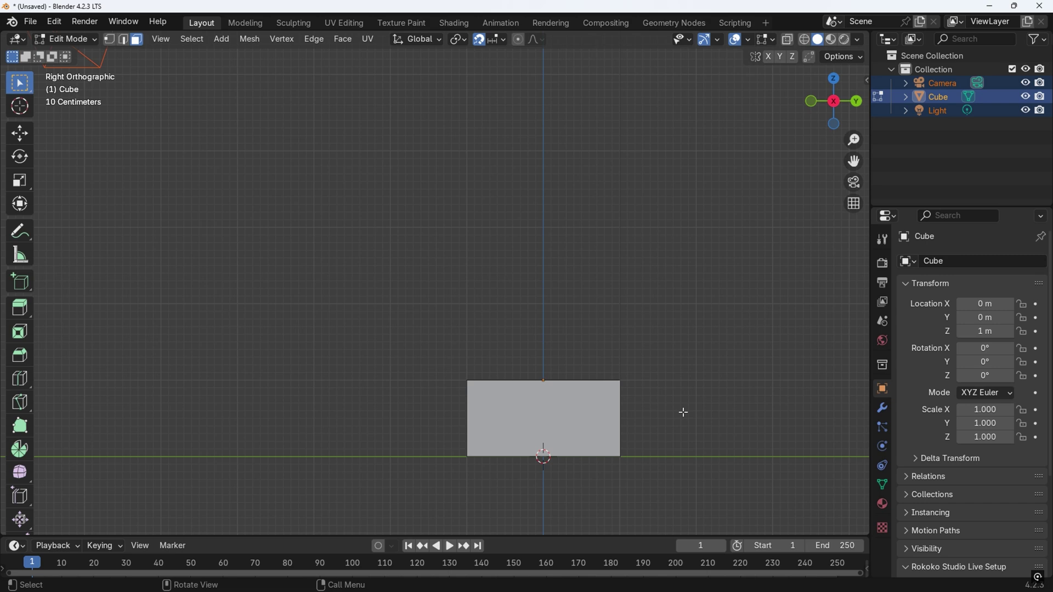
{"action": "key", "text": "g"}
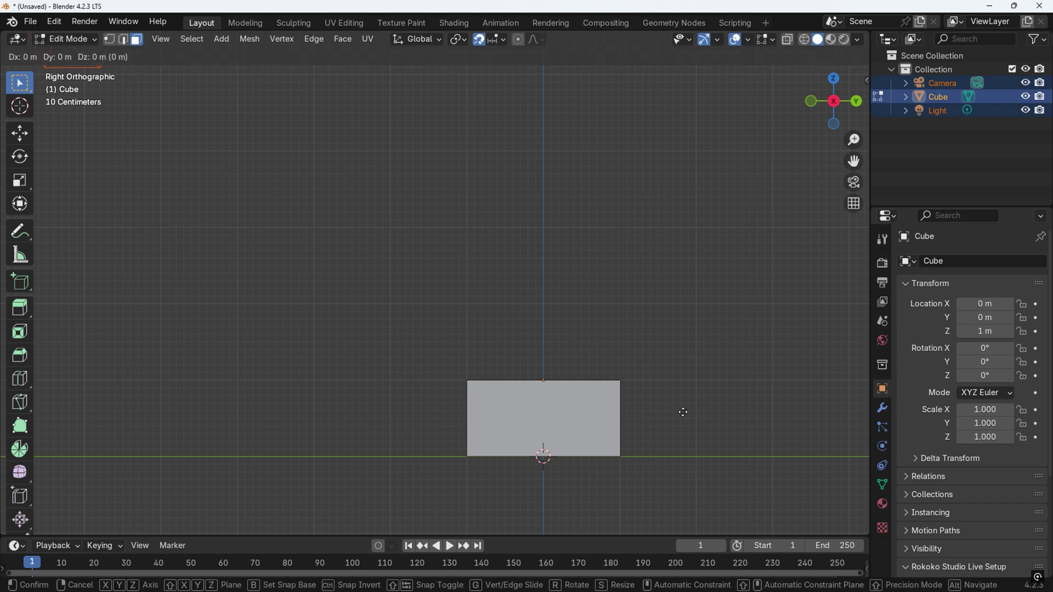
{"action": "key", "text": "x"}
{"action": "key", "text": "y"}
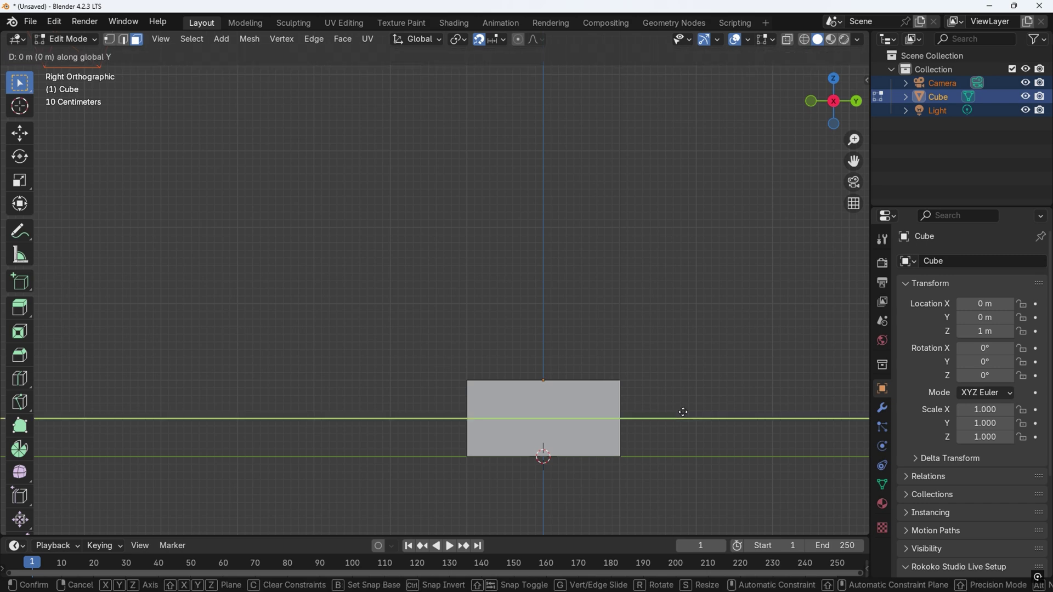
{"action": "left_click", "coordinate": [604, 413]}
{"action": "key", "text": "Tab"}
{"action": "middle_click_drag", "start_coordinate": [603, 412], "coordinate": [699, 407]}
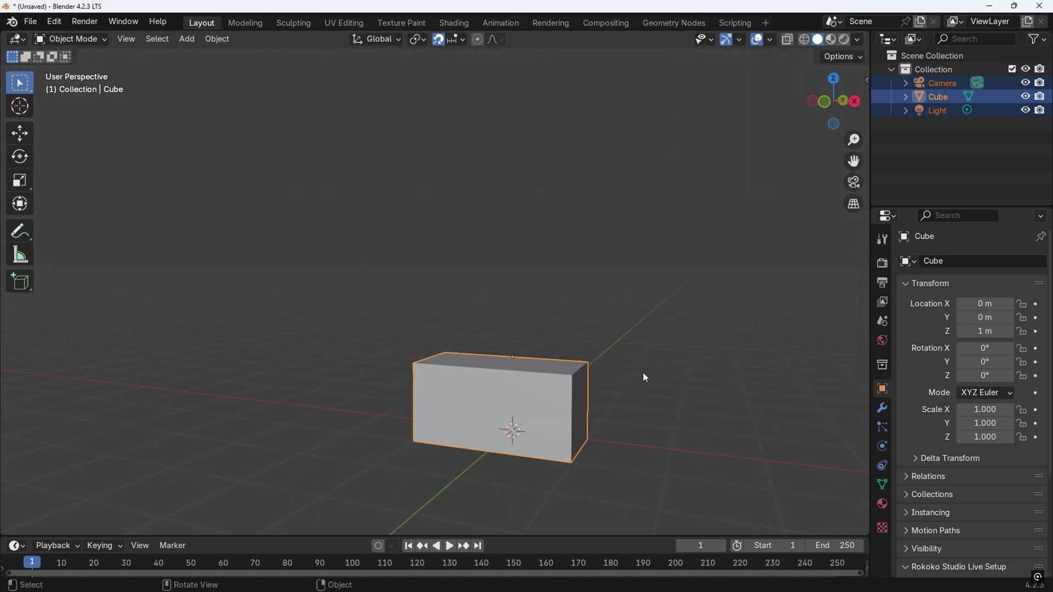
Extend the block's right end face 2 m along X in Edit Mode.
{"action": "key", "text": "Tab"}
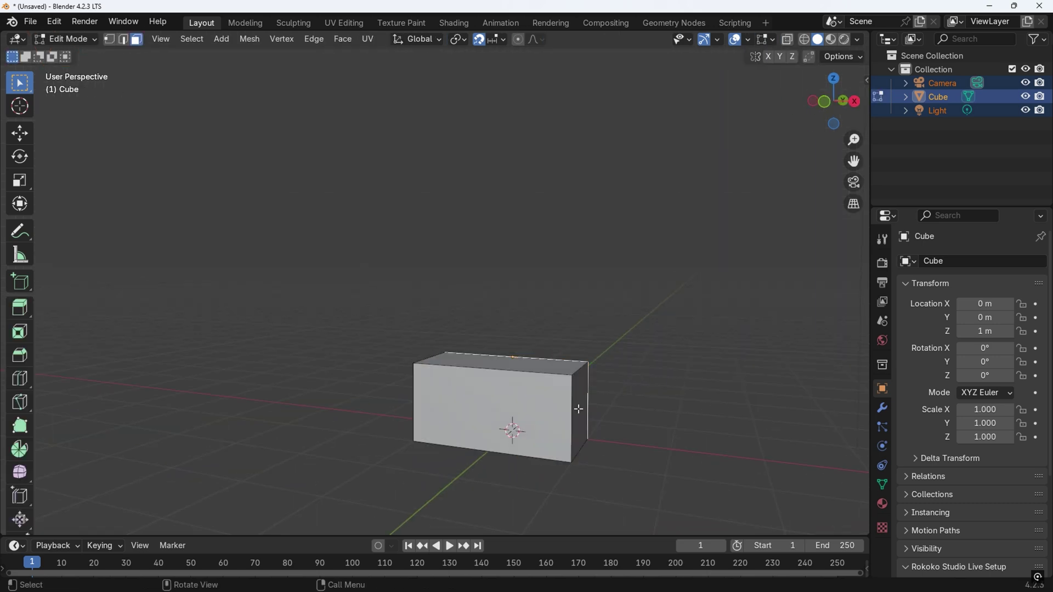
{"action": "left_click", "coordinate": [580, 410]}
{"action": "key", "text": "KP_1"}
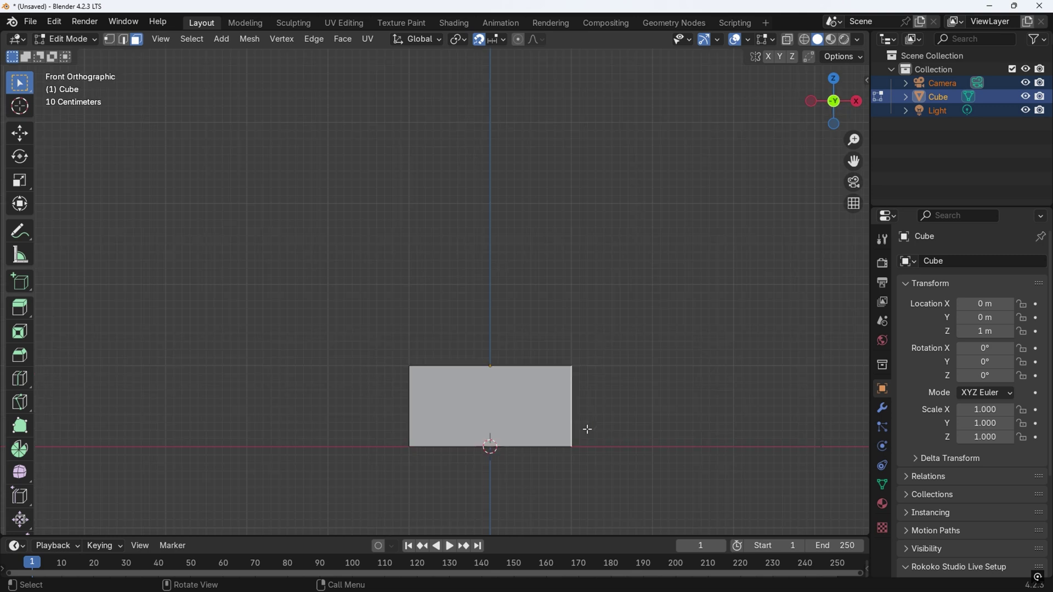
{"action": "key", "text": "g"}
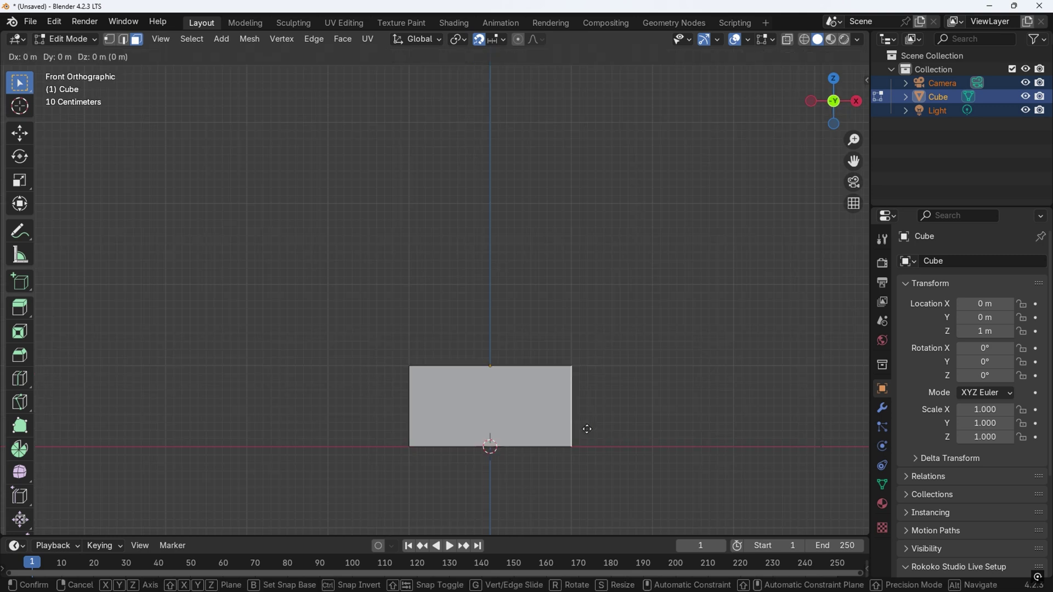
{"action": "key", "text": "x"}
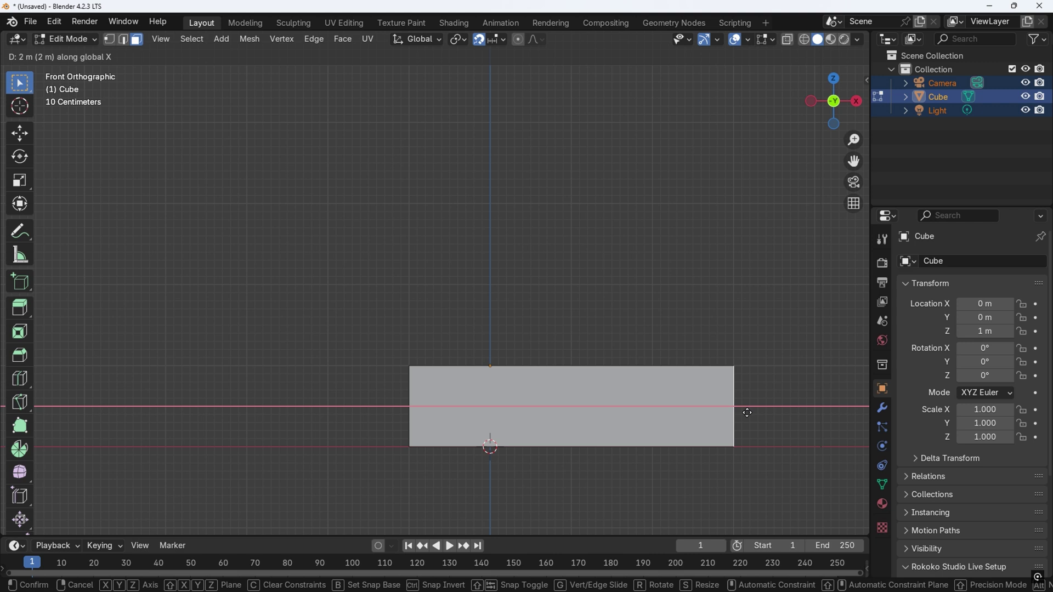
{"action": "left_click", "coordinate": [747, 412]}
Back in Object Mode, move the whole block to X −1 m.
{"action": "key", "text": "Tab"}
{"action": "key", "text": "g"}
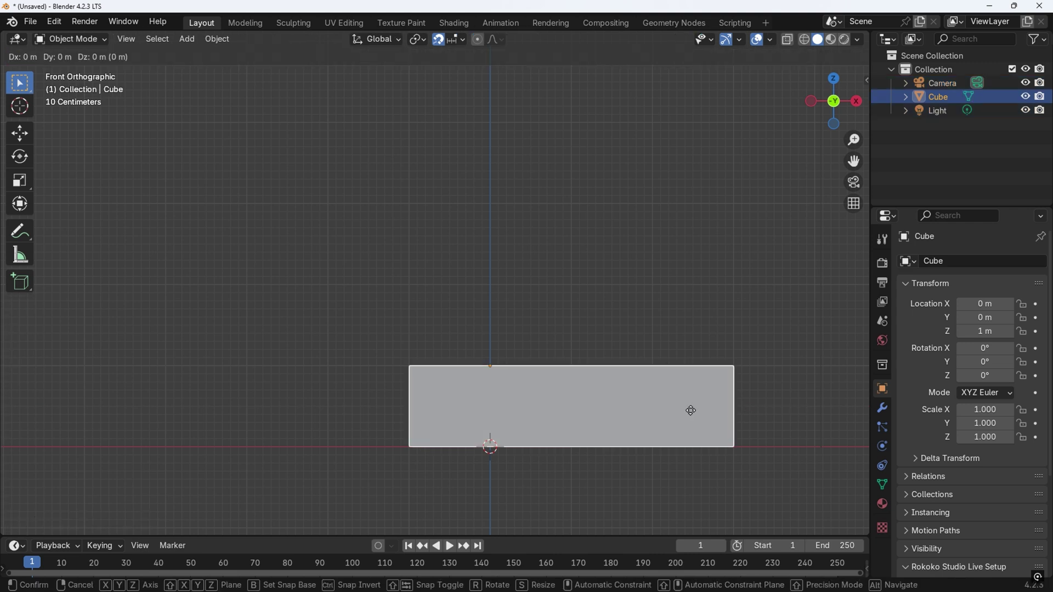
{"action": "left_click", "coordinate": [607, 409]}
{"action": "middle_click_drag", "start_coordinate": [496, 261], "coordinate": [492, 282]}
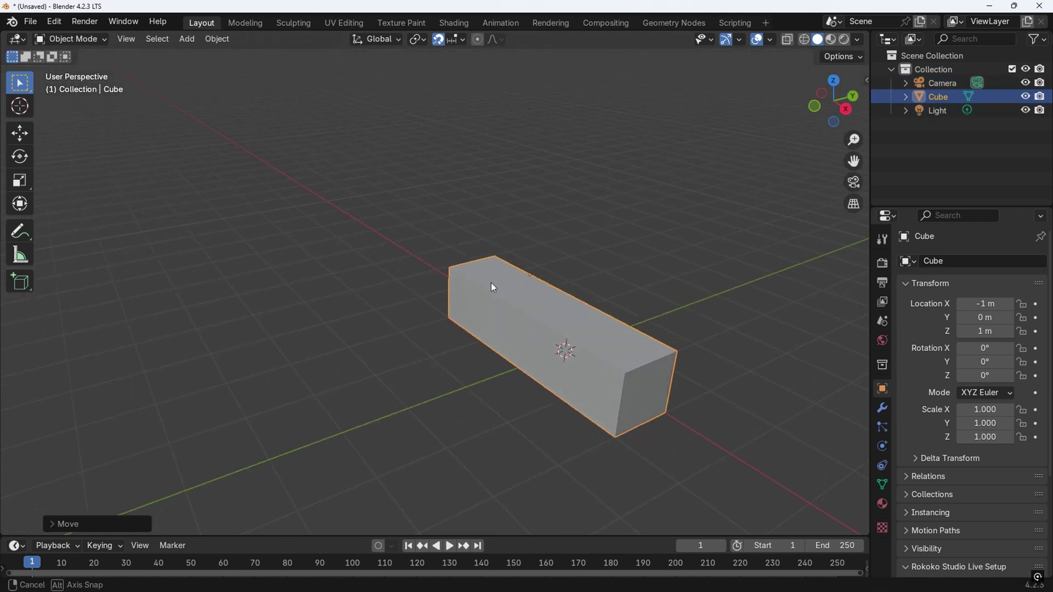
Add an Array modifier to the block.
{"action": "mouse_move", "coordinate": [740, 249]}
{"action": "middle_mouse_down"}
{"action": "mouse_move", "coordinate": [664, 259]}
{"action": "mouse_move", "coordinate": [465, 193]}
{"action": "middle_mouse_up"}
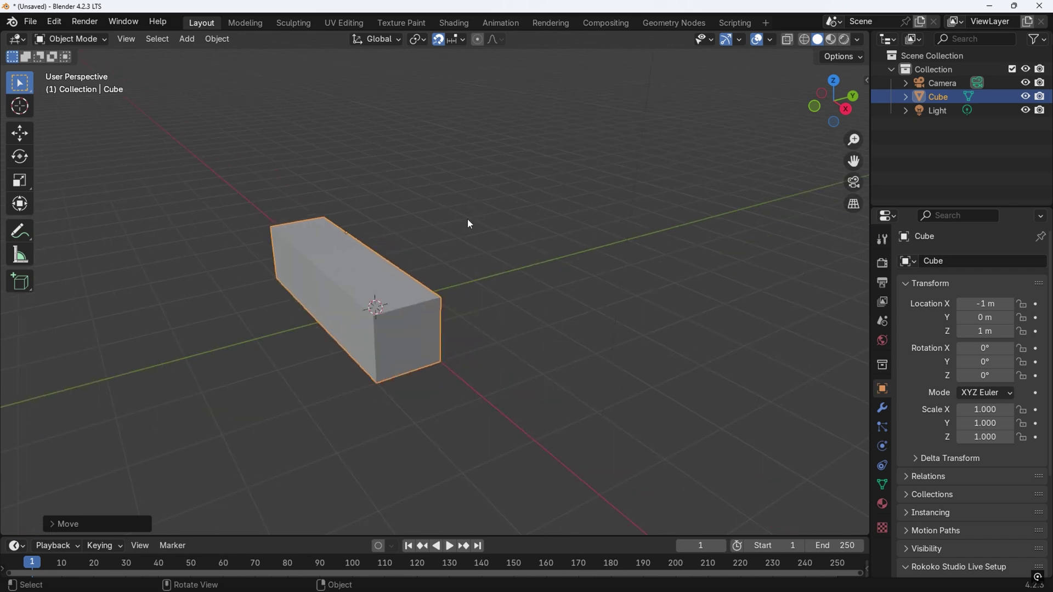
{"action": "left_click", "coordinate": [882, 408]}
{"action": "left_click", "coordinate": [955, 255]}
{"action": "mouse_move", "coordinate": [893, 306]}
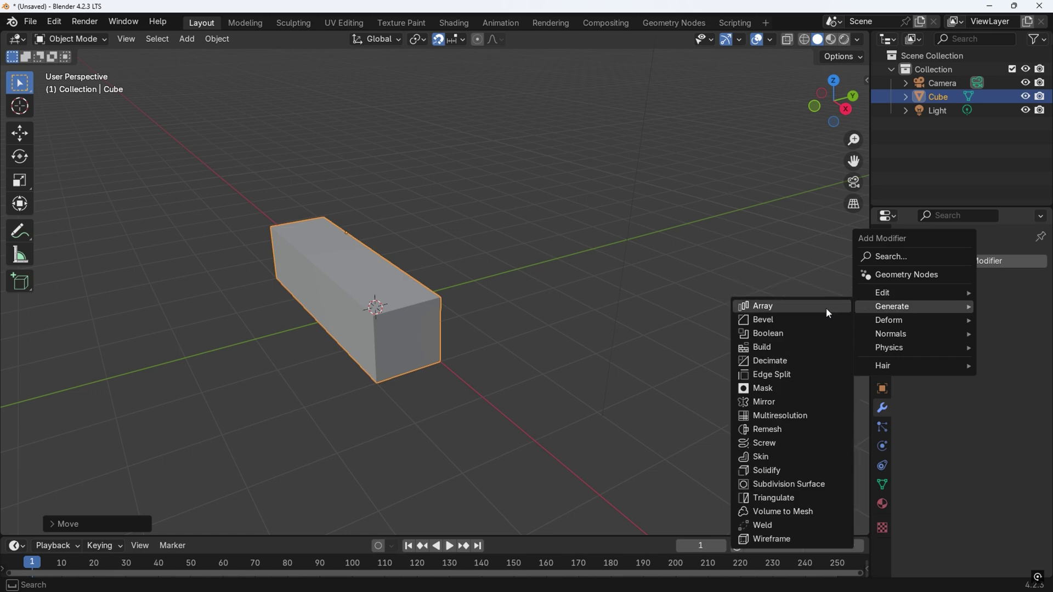
{"action": "left_click", "coordinate": [826, 308]}
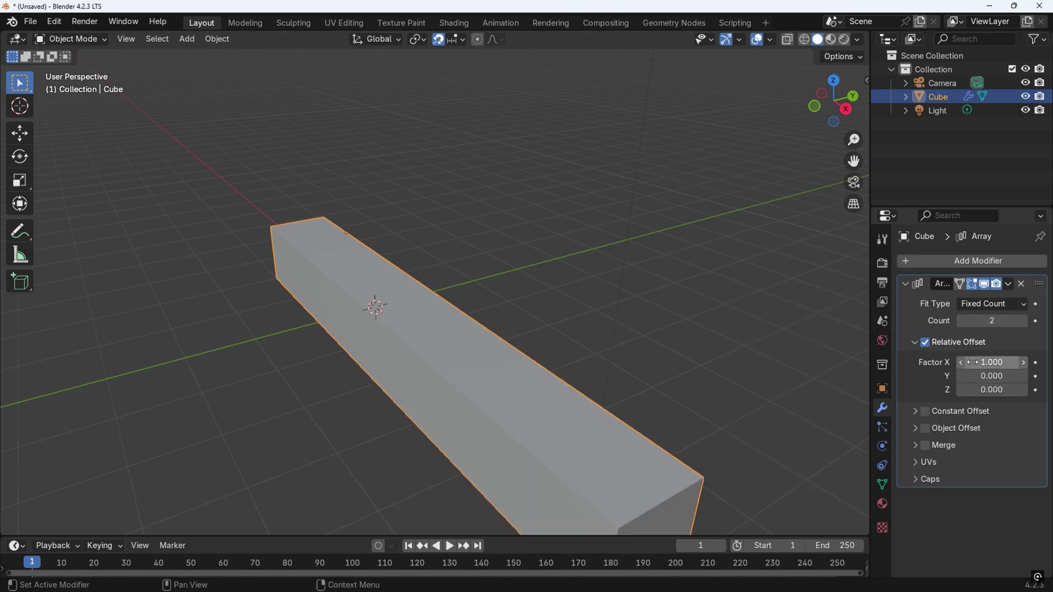
Set the Array relative offset to X 0, Y 1, Z 1 and raise Count to about 10.
{"action": "left_click", "coordinate": [969, 362]}
{"action": "type", "text": "0"}
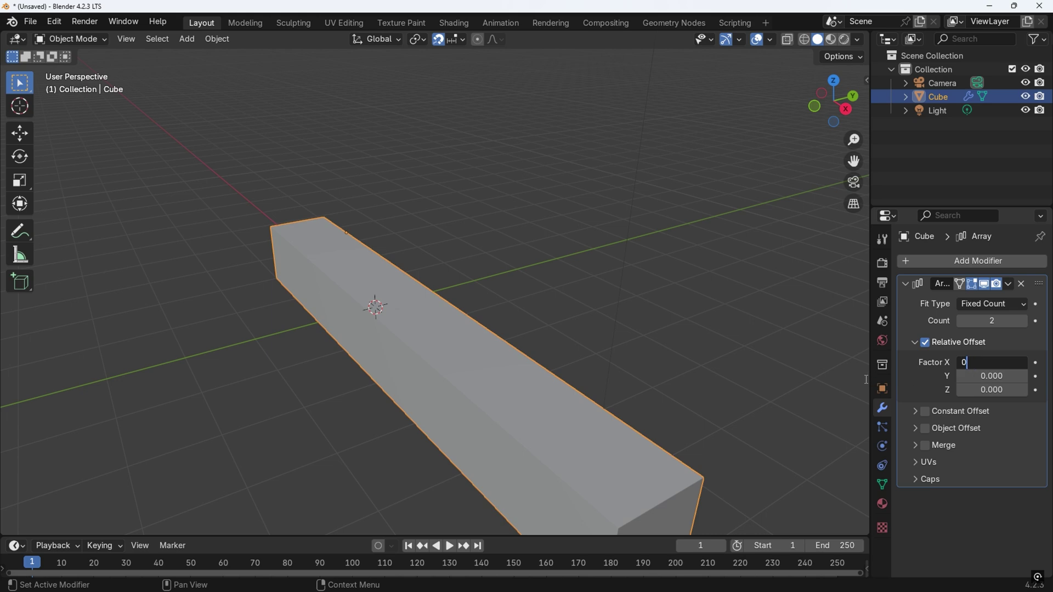
{"action": "key", "text": "Tab"}
{"action": "type", "text": "1"}
{"action": "key", "text": "Return"}
{"action": "left_click", "coordinate": [992, 390]}
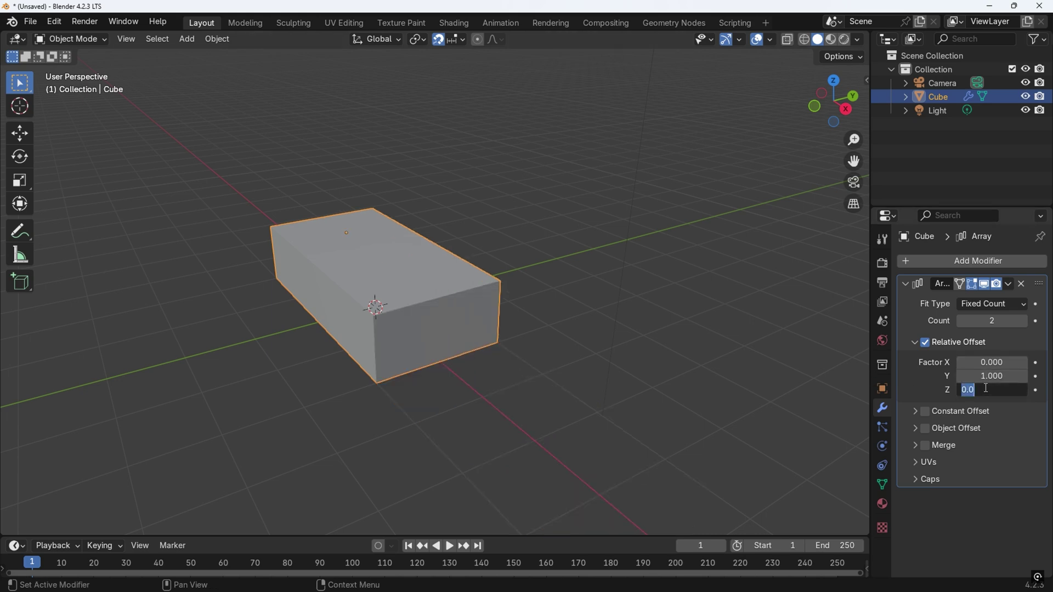
{"action": "type", "text": "1"}
{"action": "key", "text": "Return"}
{"action": "left_click_drag", "start_coordinate": [992, 321], "coordinate": [1025, 322]}
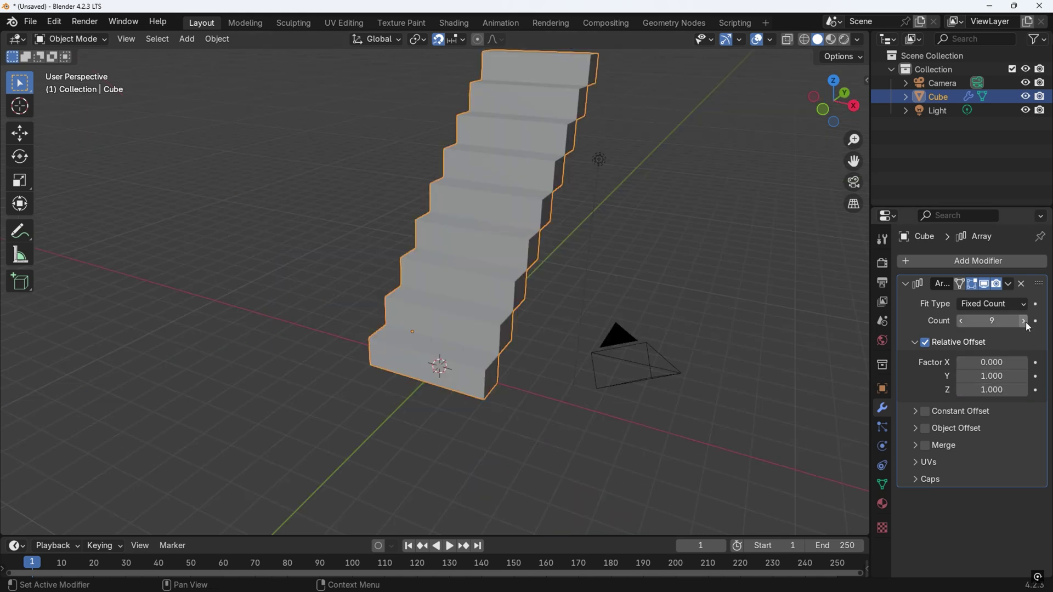
{"action": "left_click", "coordinate": [1023, 321]}
Set the array to 10 steps and add a plane raised above the top of the stairs.
{"action": "middle_click_drag", "start_coordinate": [584, 156], "coordinate": [560, 531]}
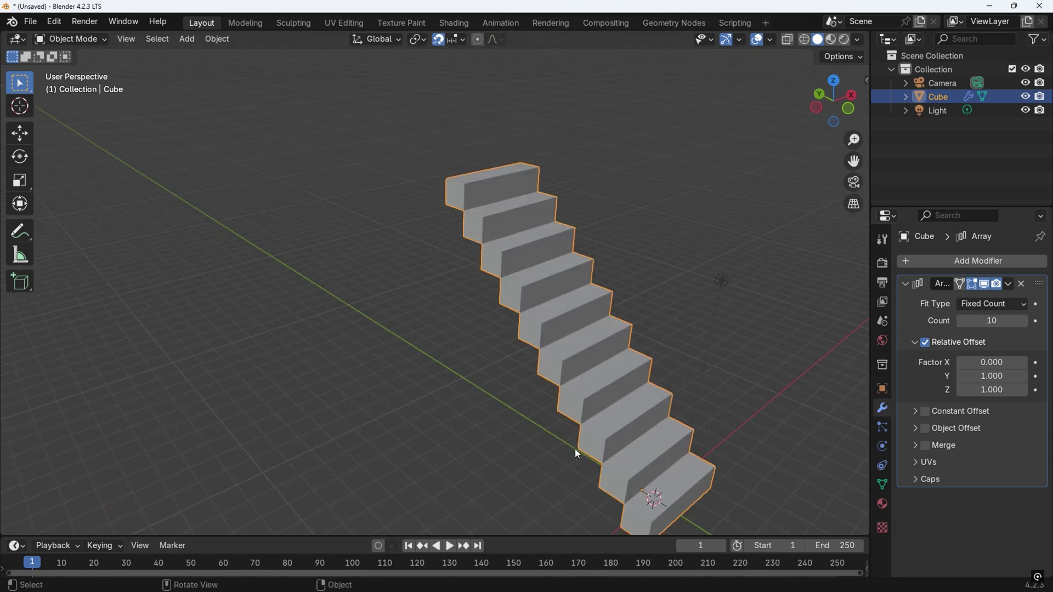
{"action": "key", "text": "shift+a"}
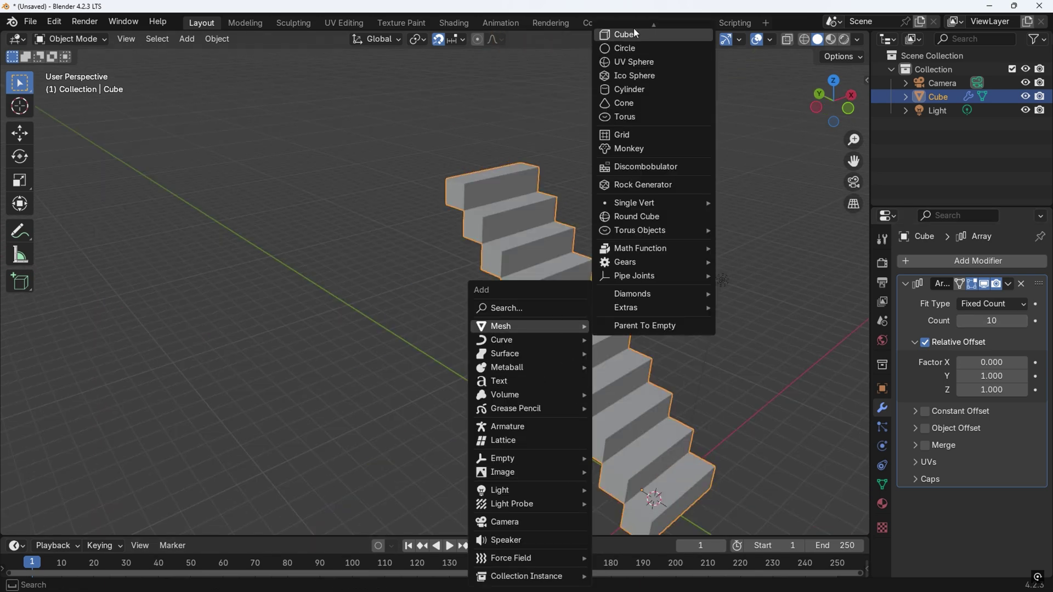
{"action": "left_click", "coordinate": [634, 34]}
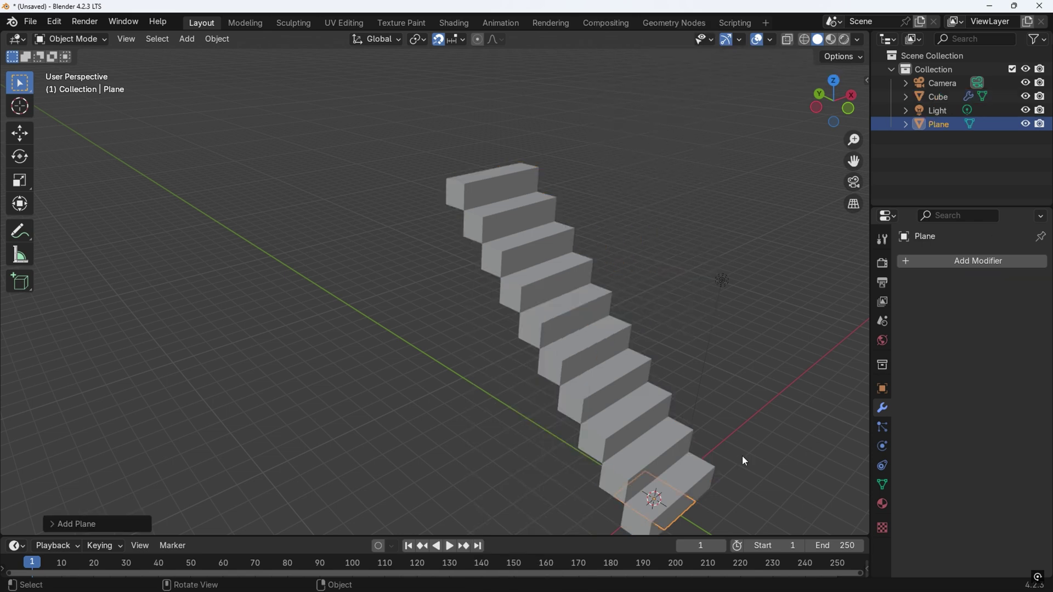
{"action": "key", "text": "g"}
{"action": "key", "text": "z"}
{"action": "key", "text": "y"}
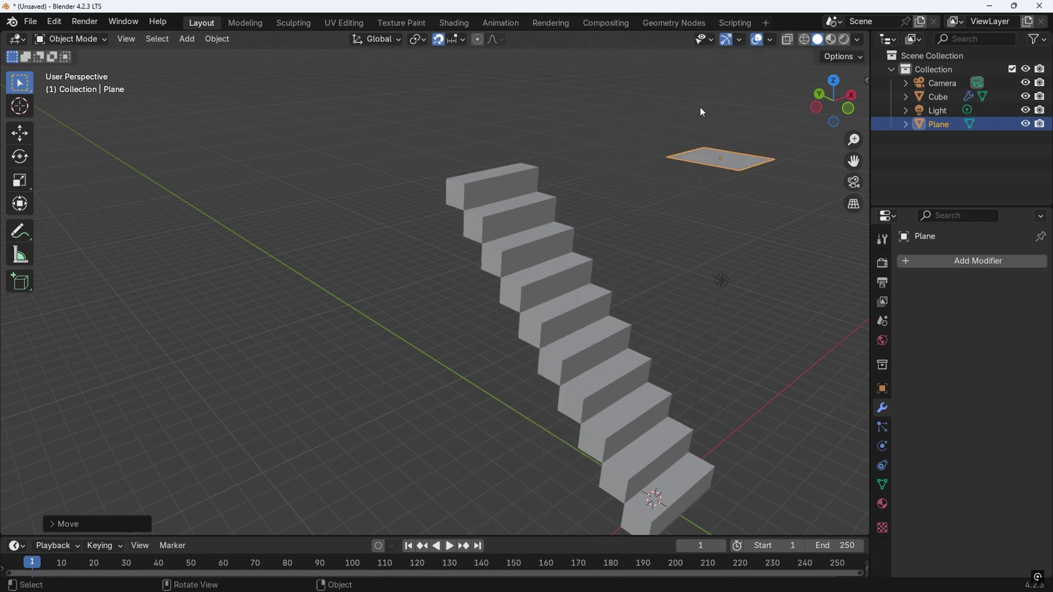
{"action": "left_click", "coordinate": [571, 246]}
Stretch the plane wide along X.
{"action": "key", "text": "s"}
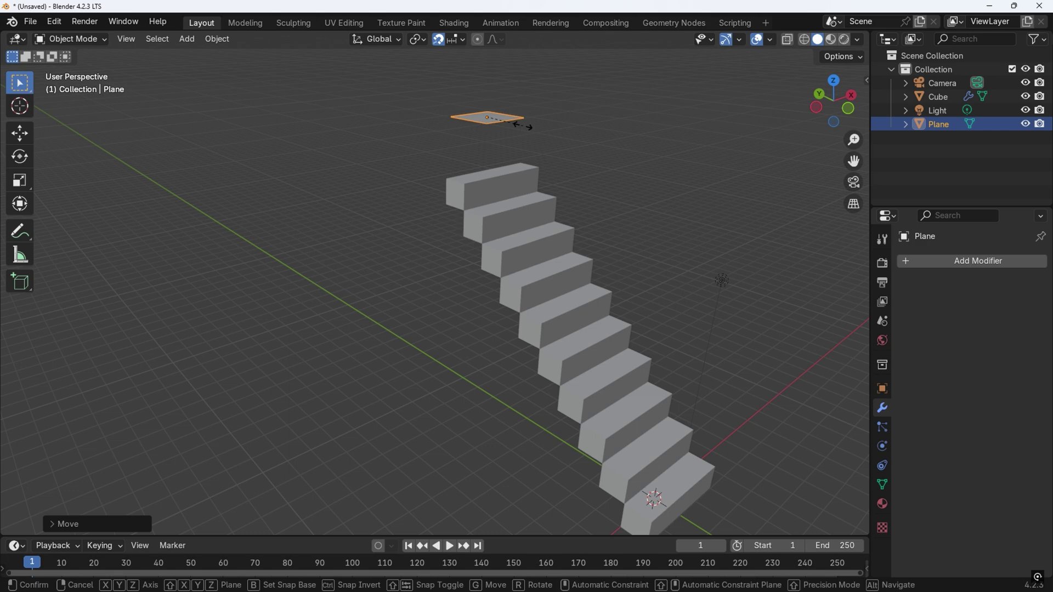
{"action": "key", "text": "x"}
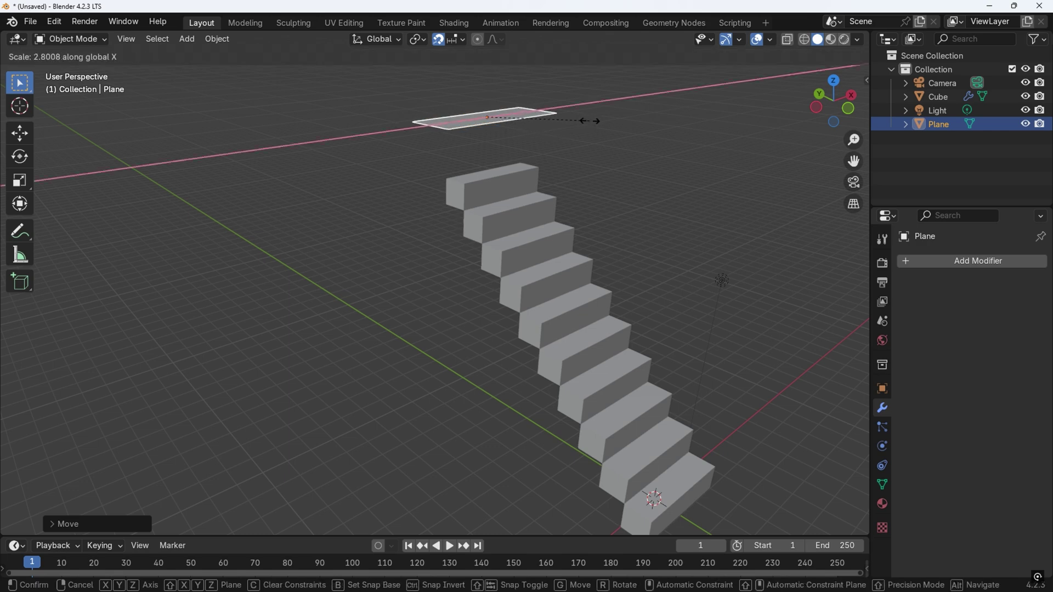
{"action": "left_click", "coordinate": [591, 123]}
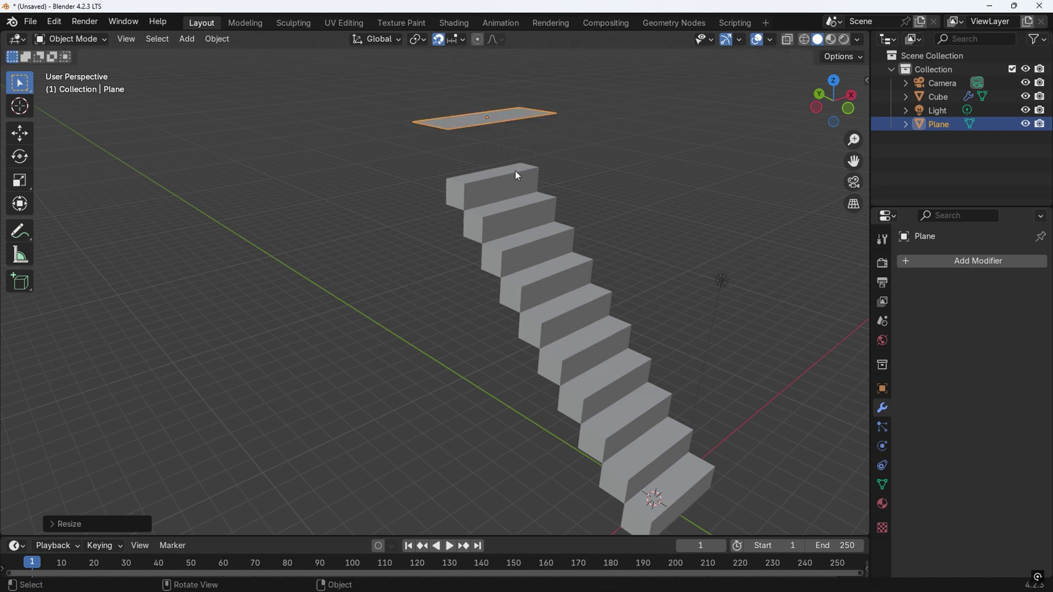
{"action": "middle_click_drag", "start_coordinate": [515, 170], "coordinate": [595, 180]}
Duplicate the plane, lower the copy 1 m and tilt it about 32° on X.
{"action": "key", "text": "shift+d"}
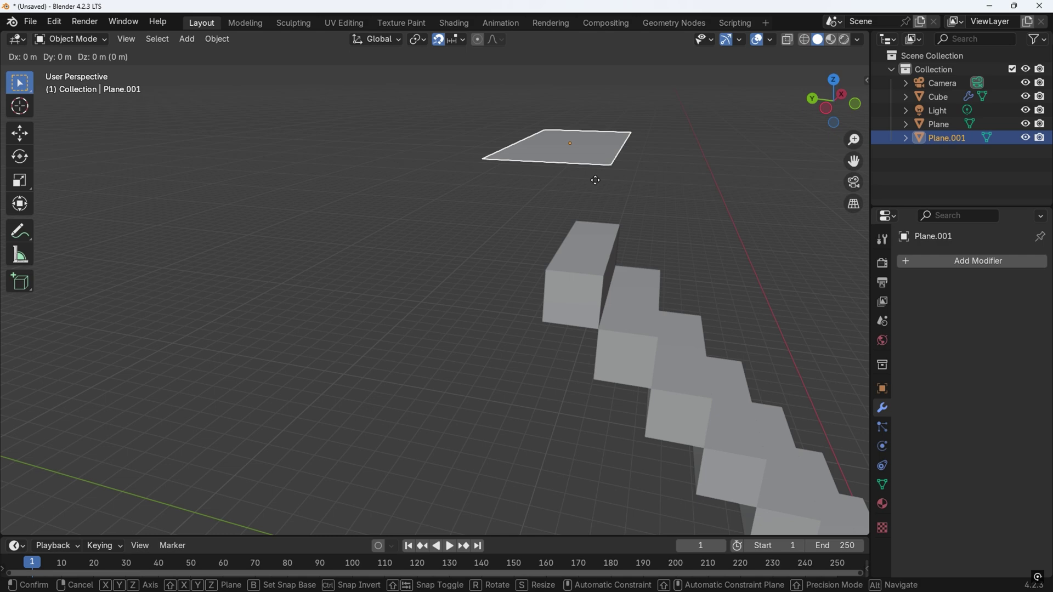
{"action": "key", "text": "z"}
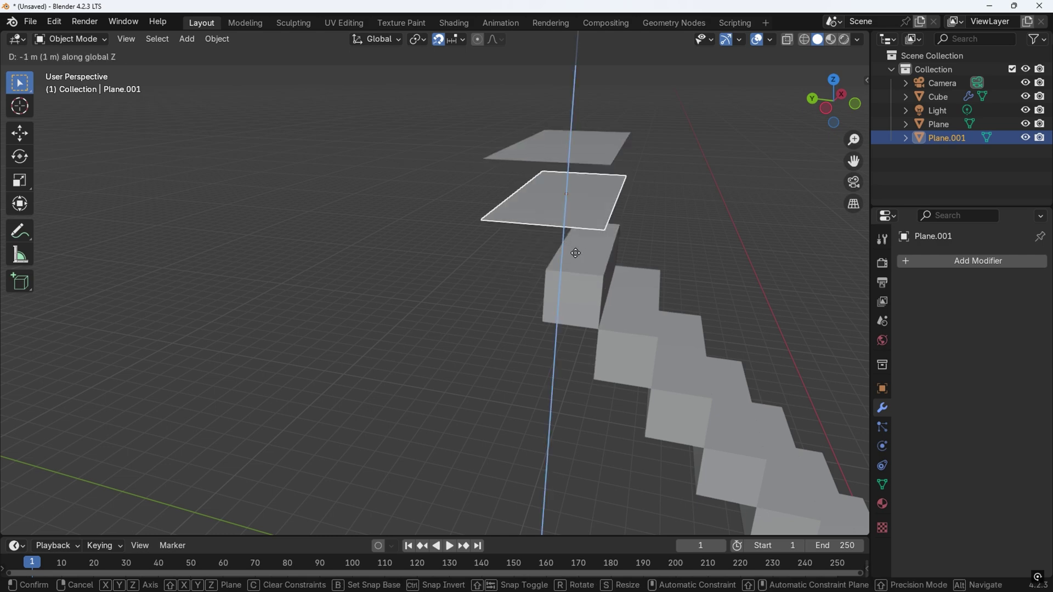
{"action": "left_click", "coordinate": [576, 252]}
{"action": "key", "text": "r"}
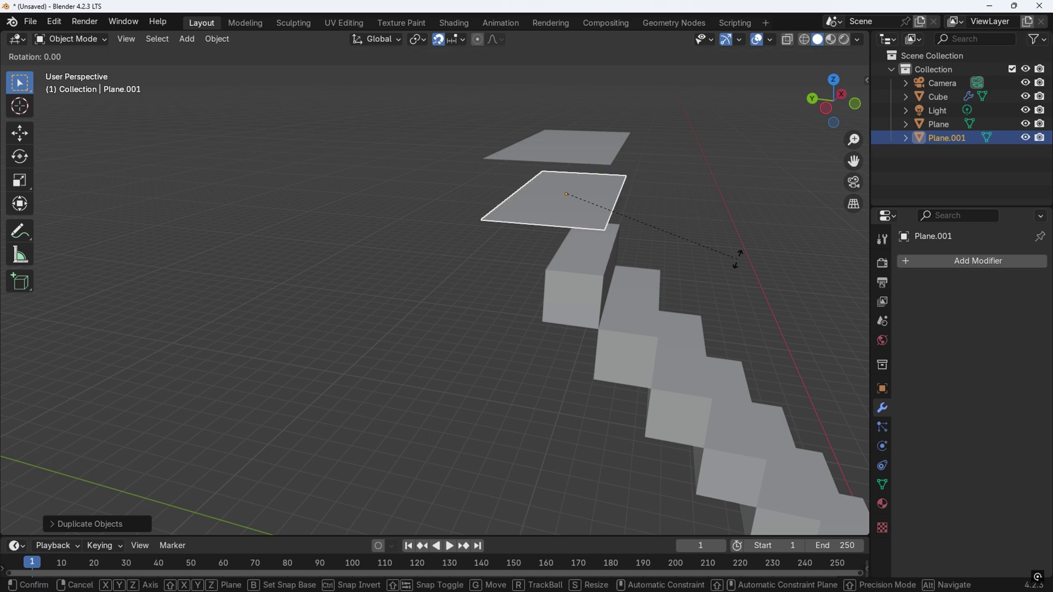
{"action": "key", "text": "x"}
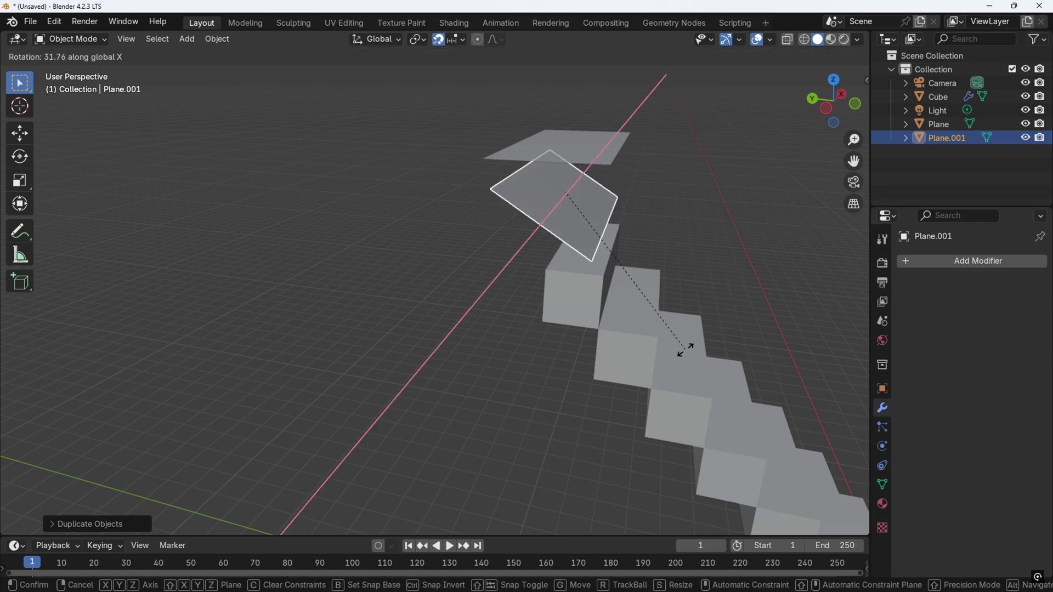
{"action": "left_click", "coordinate": [686, 349]}
Shift the tilted plane along Y.
{"action": "key", "text": "g"}
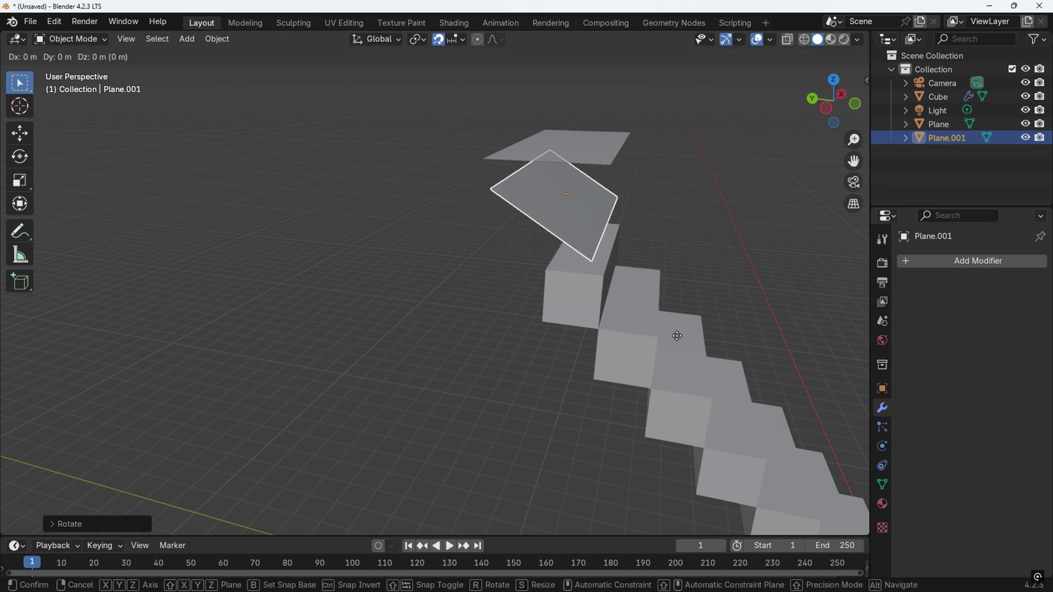
{"action": "key", "text": "y"}
{"action": "left_click", "coordinate": [621, 331]}
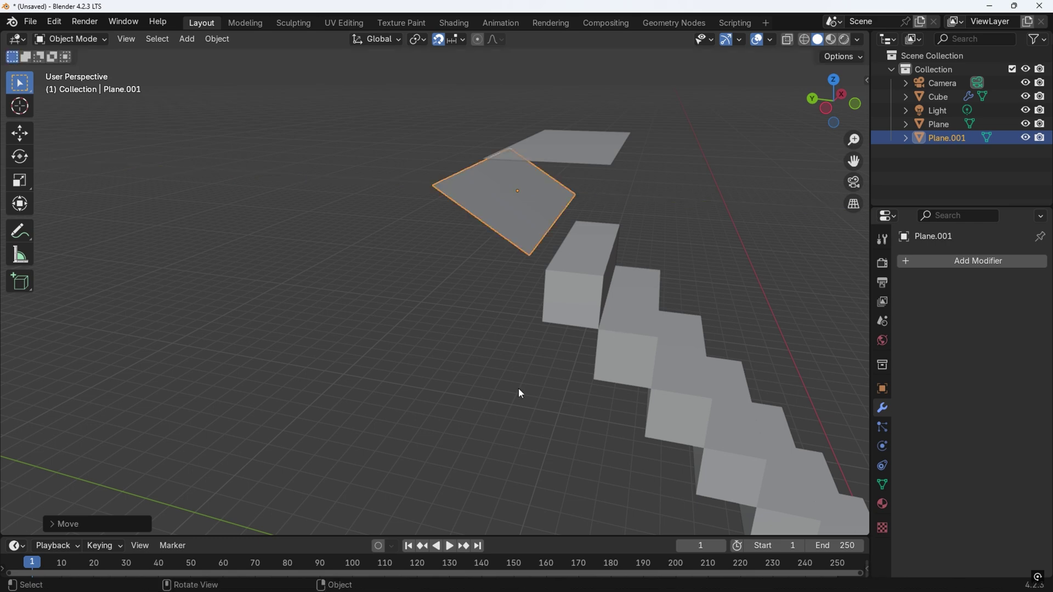
{"action": "key", "text": "g"}
{"action": "key", "text": "z"}
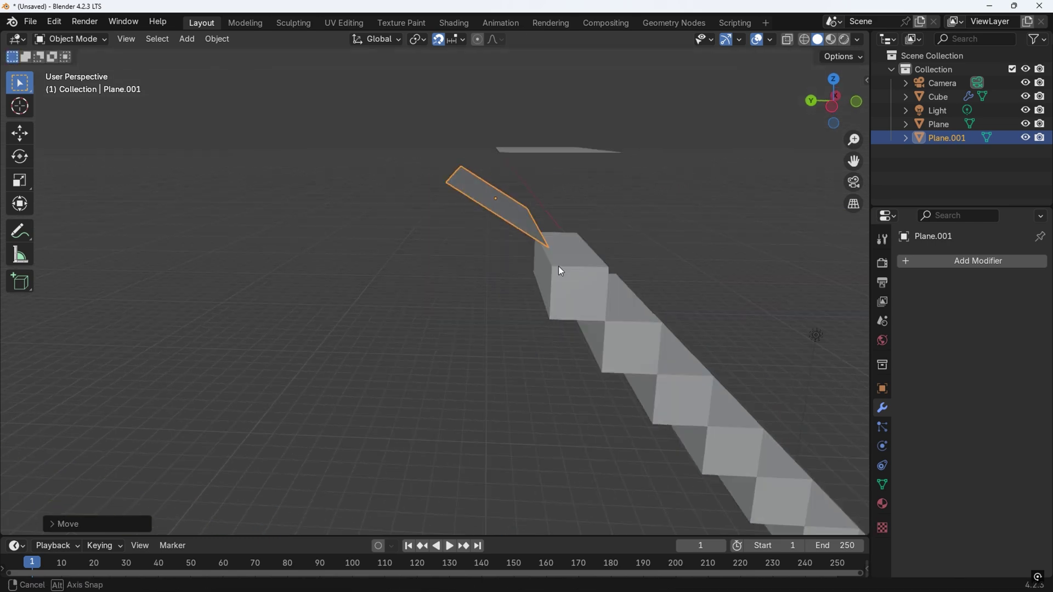
{"action": "key", "text": "Escape"}
Change the snapping target and seat the tilted plane against the top step.
{"action": "left_click", "coordinate": [456, 39]}
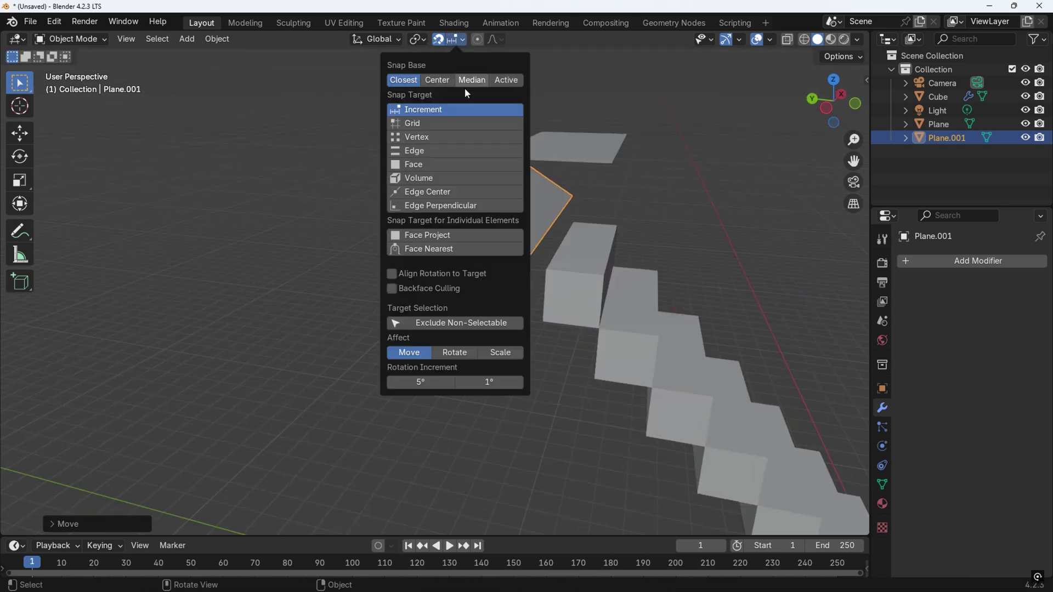
{"action": "left_click", "coordinate": [430, 151]}
{"action": "key", "text": "g"}
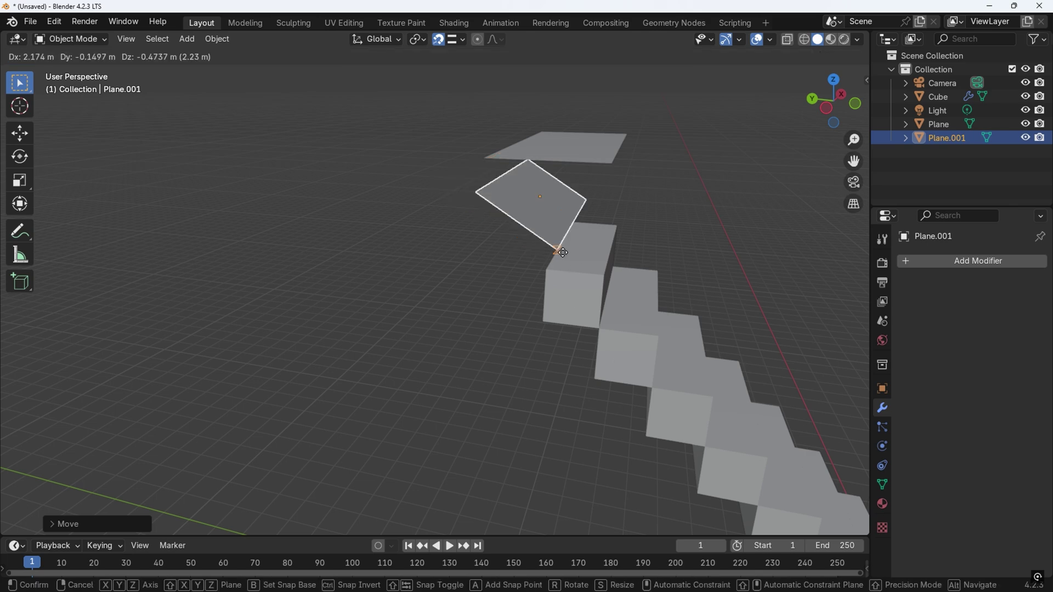
{"action": "key", "text": "z"}
{"action": "left_click", "coordinate": [576, 280]}
{"action": "mouse_move", "coordinate": [576, 280]}
{"action": "middle_mouse_down"}
{"action": "mouse_move", "coordinate": [588, 268]}
{"action": "mouse_move", "coordinate": [551, 208]}
{"action": "mouse_move", "coordinate": [568, 206]}
{"action": "middle_mouse_up"}
{"action": "key", "text": "g"}
{"action": "key", "text": "y"}
{"action": "left_click", "coordinate": [567, 264]}
Move the upper plane along Y and raise it slightly on Z.
{"action": "left_click", "coordinate": [569, 206]}
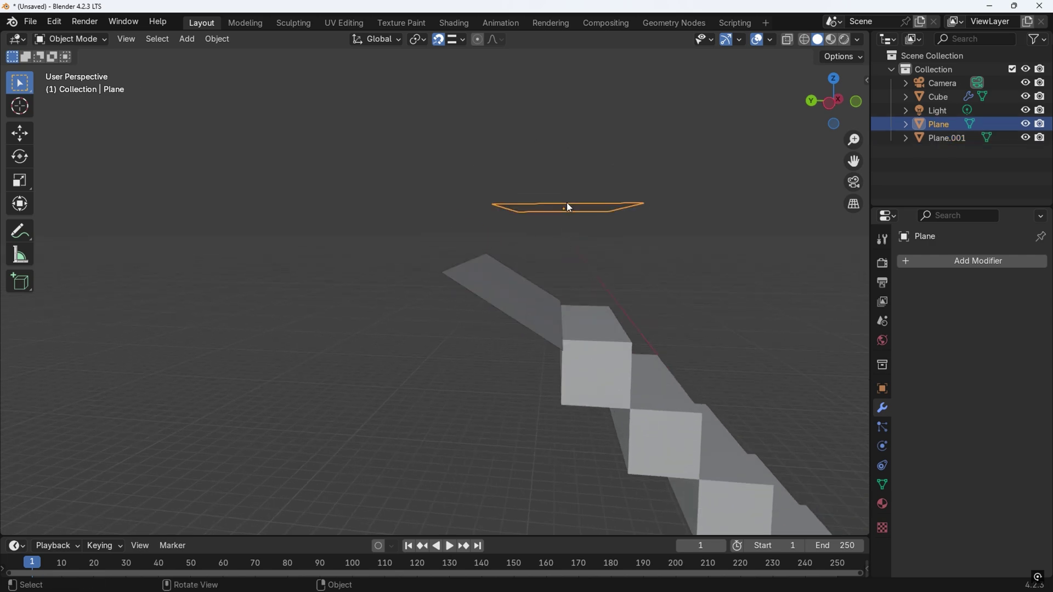
{"action": "key", "text": "g"}
{"action": "key", "text": "x"}
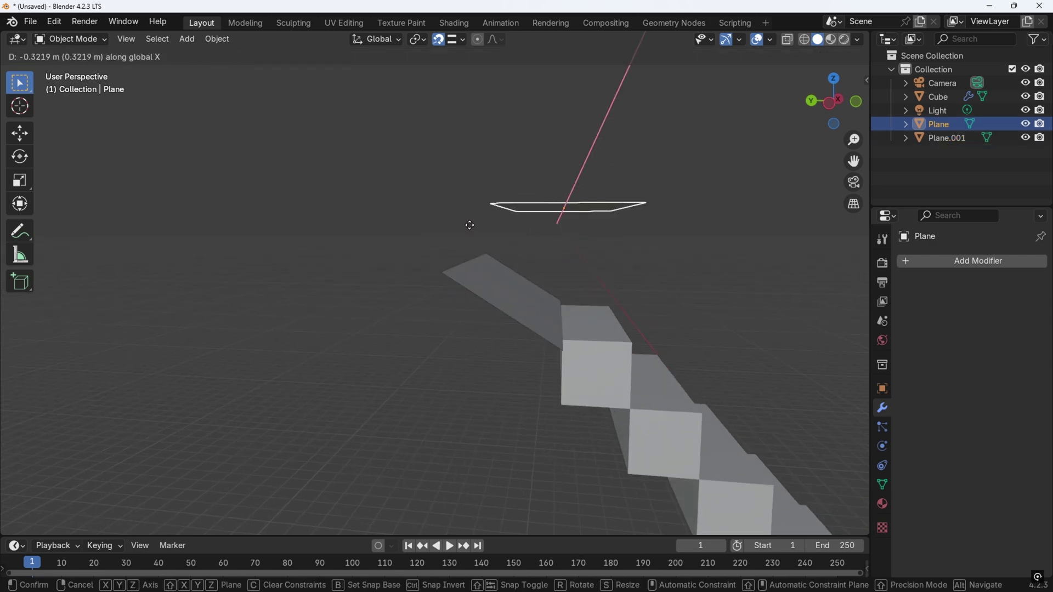
{"action": "key", "text": "y"}
{"action": "left_click", "coordinate": [506, 242]}
{"action": "key", "text": "g"}
{"action": "key", "text": "z"}
{"action": "left_click", "coordinate": [517, 204]}
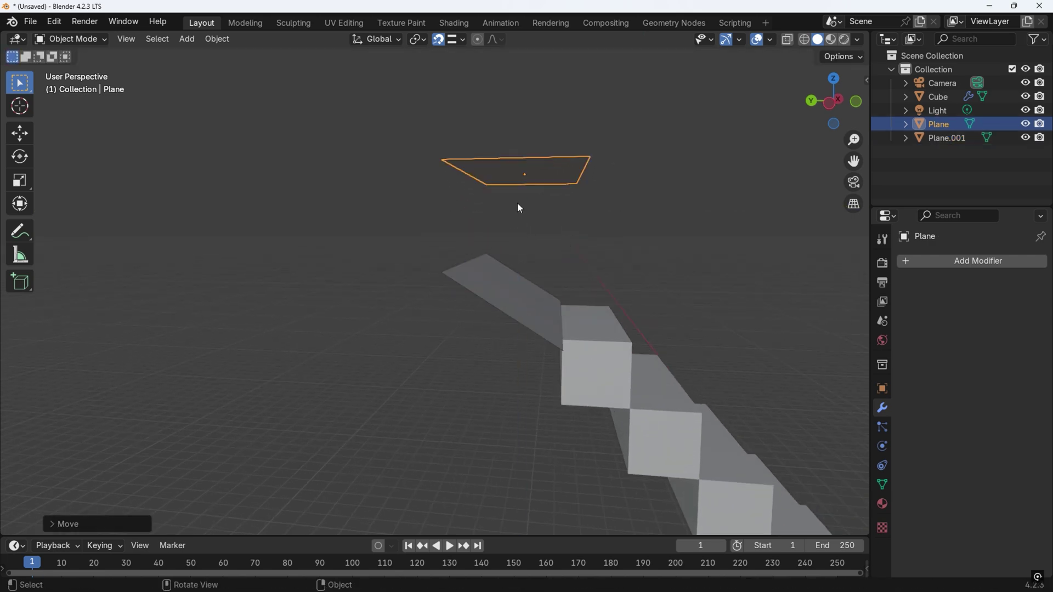
{"action": "mouse_move", "coordinate": [517, 204]}
{"action": "middle_mouse_down"}
{"action": "mouse_move", "coordinate": [597, 314]}
{"action": "mouse_move", "coordinate": [645, 291]}
{"action": "middle_mouse_up"}
In edge select mode, pull the upper plane's left edge in along X.
{"action": "scroll", "coordinate": [644, 287], "scroll_direction": "down", "scroll_amount": 5}
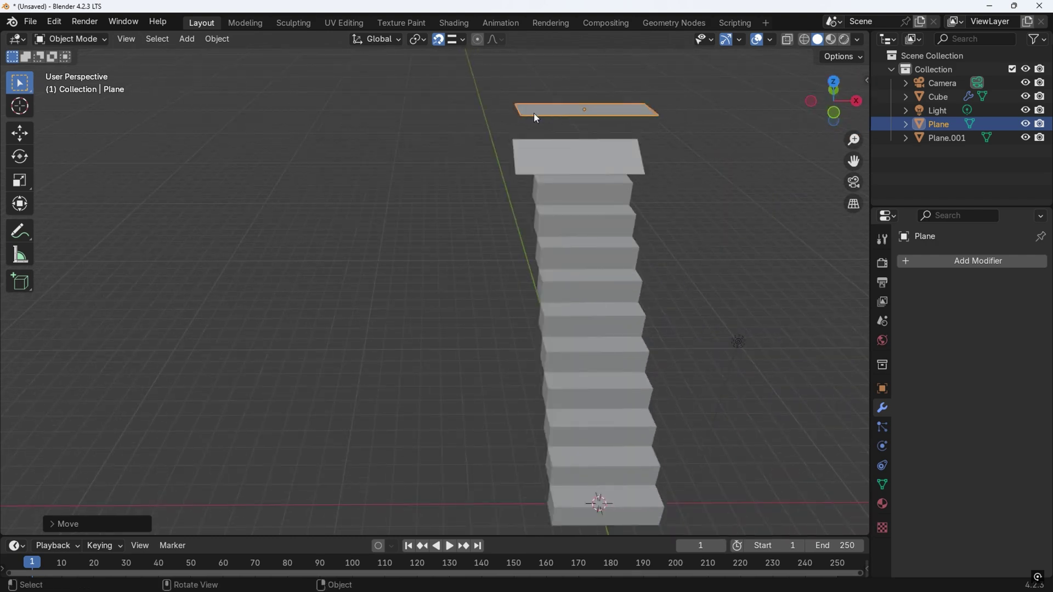
{"action": "key", "text": "Tab"}
{"action": "key", "text": "2"}
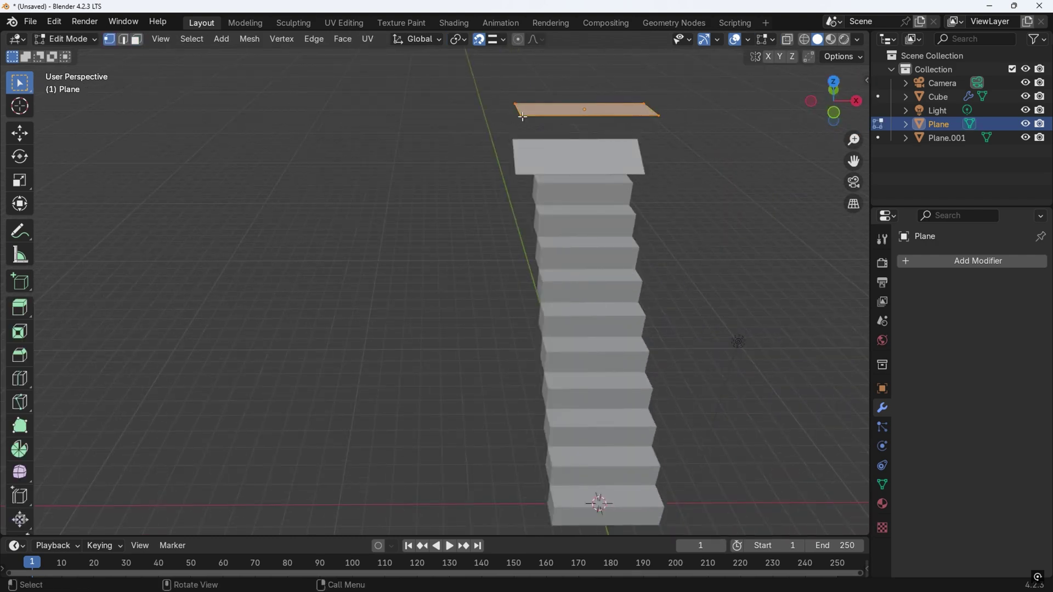
{"action": "left_click", "coordinate": [516, 108]}
{"action": "key", "text": "g"}
{"action": "key", "text": "y"}
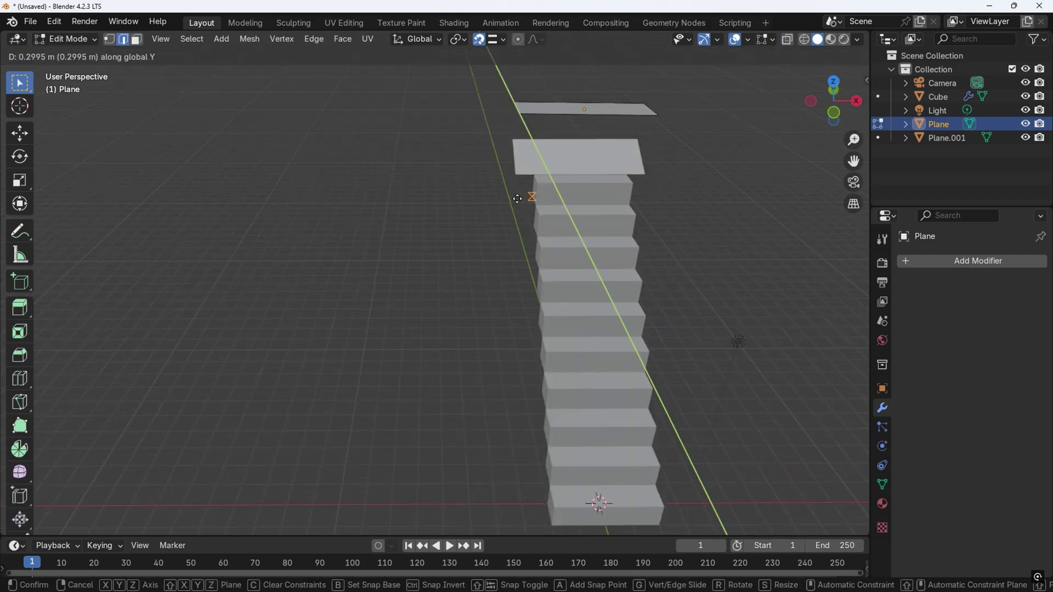
{"action": "key", "text": "x"}
{"action": "left_click", "coordinate": [520, 197]}
Pull the tilted plane's left and right edges in along X to the stair width.
{"action": "key", "text": "Tab"}
{"action": "left_click", "coordinate": [530, 150]}
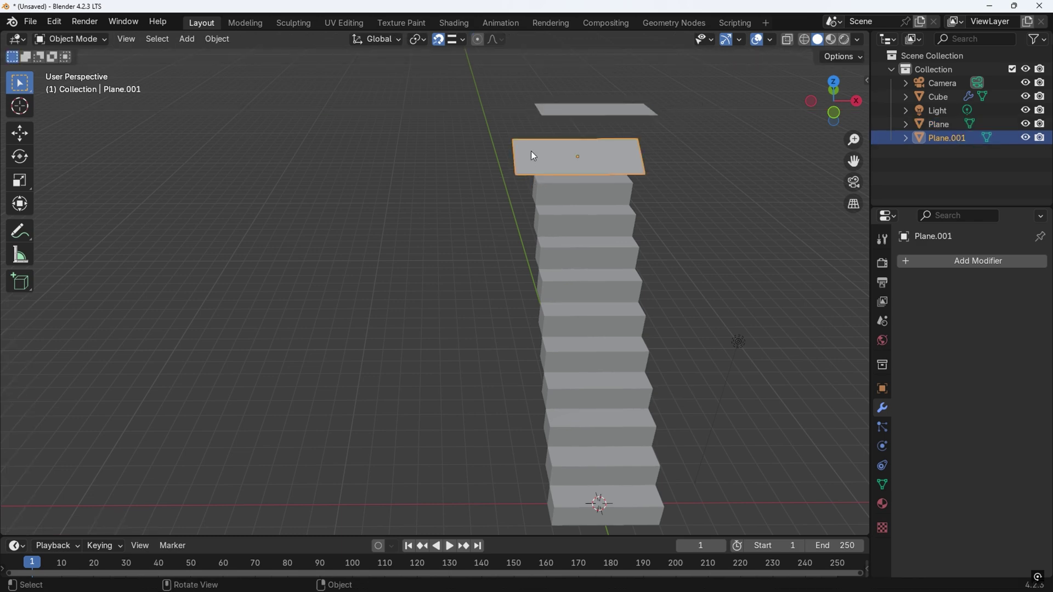
{"action": "key", "text": "Tab"}
{"action": "left_click", "coordinate": [524, 170]}
{"action": "key", "text": "g"}
{"action": "key", "text": "x"}
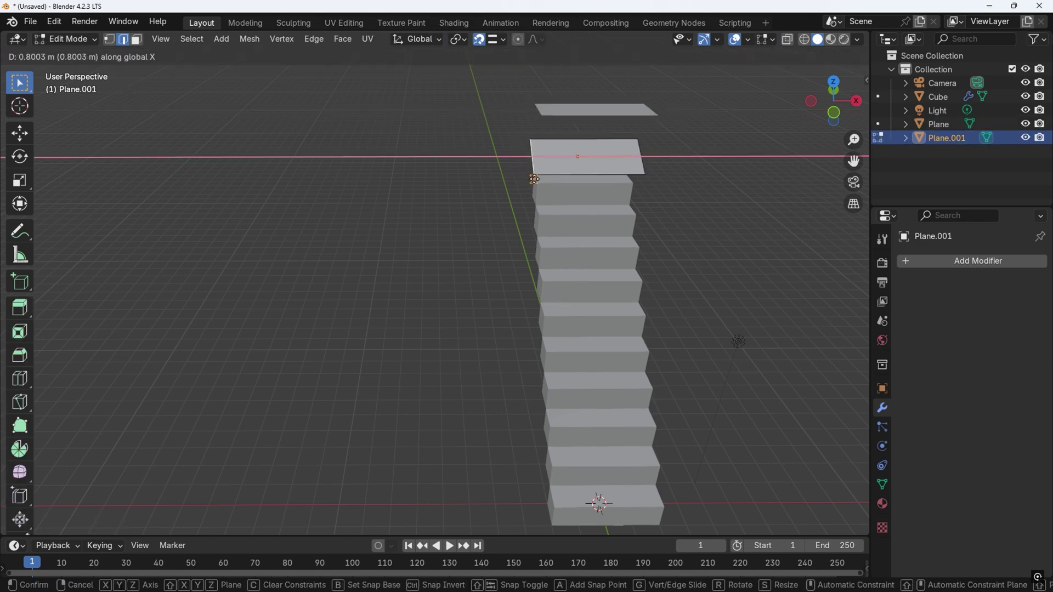
{"action": "left_click", "coordinate": [527, 174]}
{"action": "middle_click_drag", "start_coordinate": [527, 174], "coordinate": [471, 138]}
{"action": "scroll", "coordinate": [471, 139], "scroll_direction": "up", "scroll_amount": 5}
{"action": "left_click", "coordinate": [487, 166]}
{"action": "key", "text": "g"}
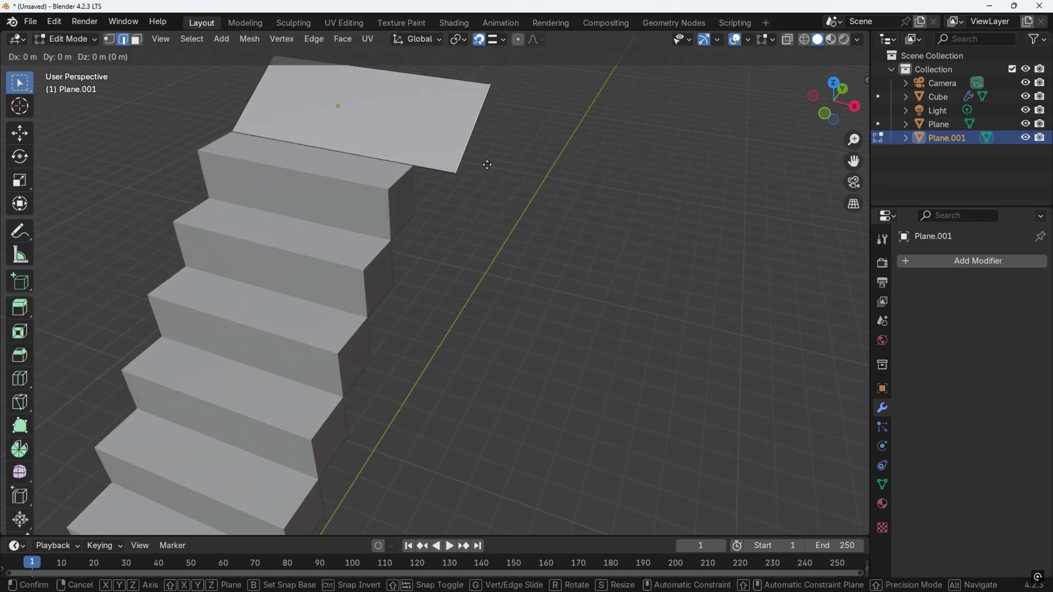
{"action": "key", "text": "x"}
{"action": "left_click", "coordinate": [400, 177]}
Pull the upper plane's right edge in along X to match the staircase.
{"action": "scroll", "coordinate": [539, 244], "scroll_direction": "down", "scroll_amount": 3}
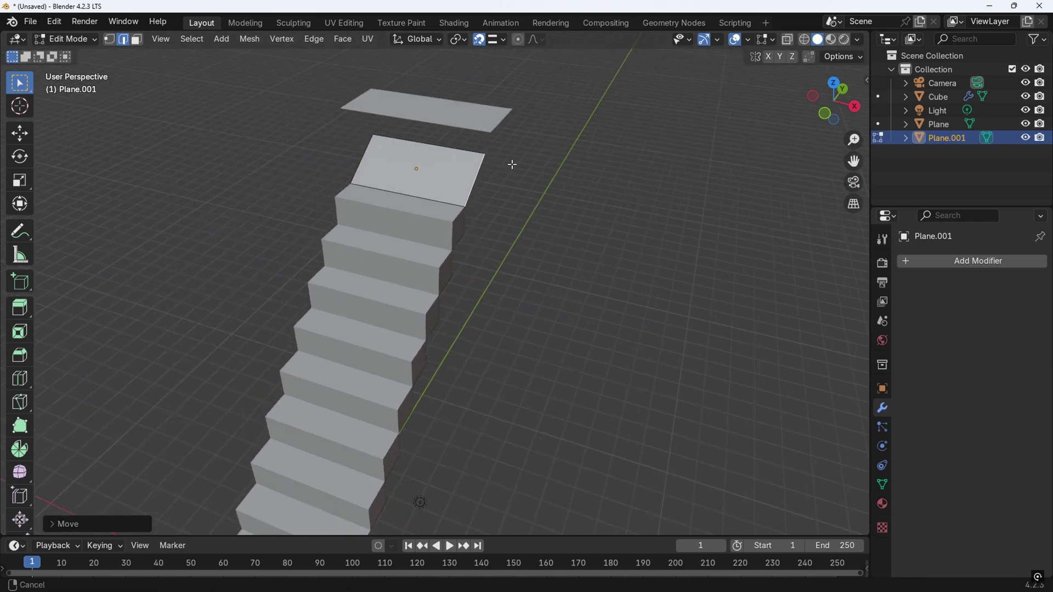
{"action": "scroll", "coordinate": [477, 237], "scroll_direction": "up", "scroll_amount": 2}
{"action": "key", "text": "Tab"}
{"action": "left_click", "coordinate": [475, 237]}
{"action": "key", "text": "Tab"}
{"action": "key", "text": "g"}
{"action": "key", "text": "x"}
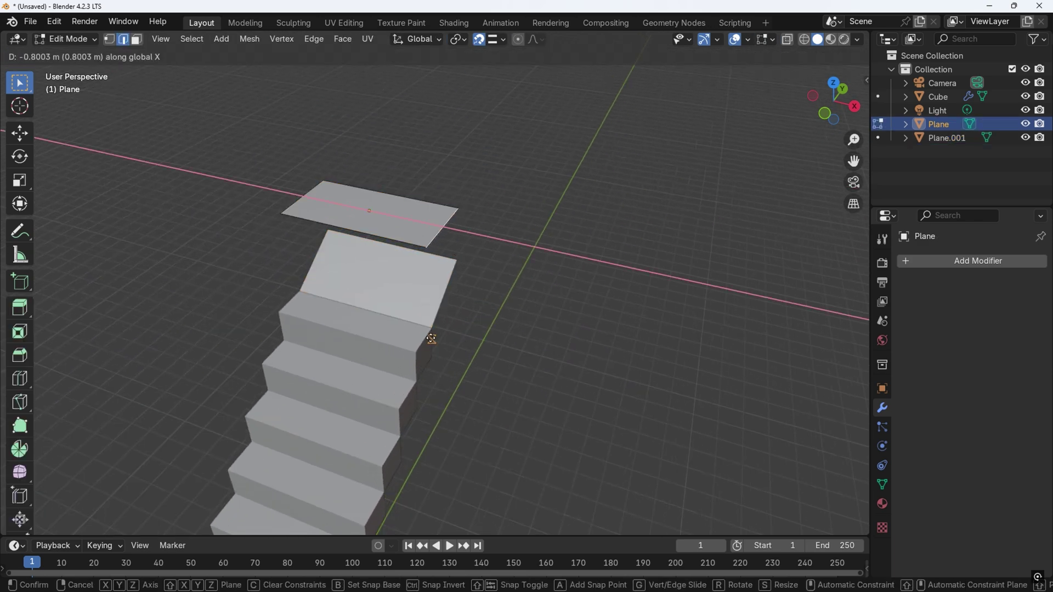
{"action": "left_click", "coordinate": [427, 338]}
{"action": "mouse_move", "coordinate": [439, 329]}
{"action": "middle_mouse_down"}
{"action": "mouse_move", "coordinate": [492, 299]}
{"action": "mouse_move", "coordinate": [545, 287]}
{"action": "mouse_move", "coordinate": [651, 327]}
{"action": "mouse_move", "coordinate": [665, 282]}
{"action": "middle_mouse_up"}
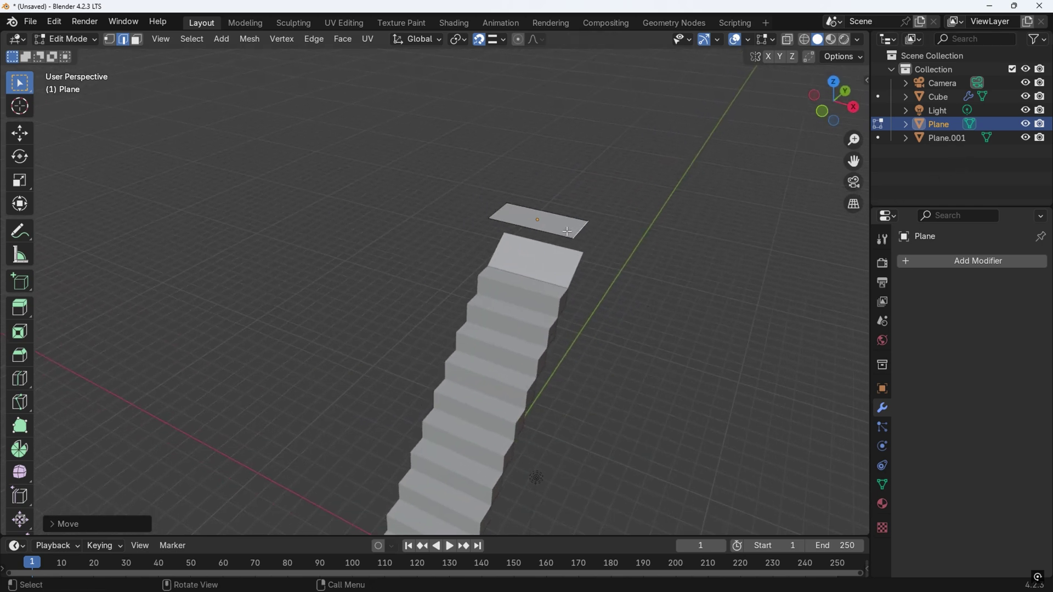
Add a ParticleSystem to the upper plane in the Particles tab and return to Object Mode.
{"action": "left_click", "coordinate": [885, 446]}
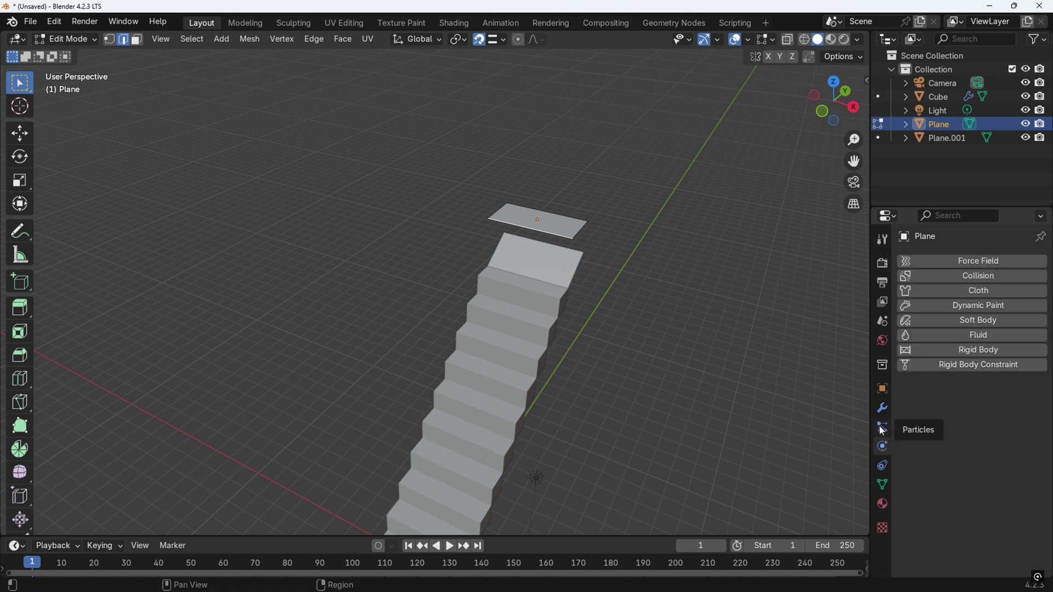
{"action": "left_click", "coordinate": [882, 427]}
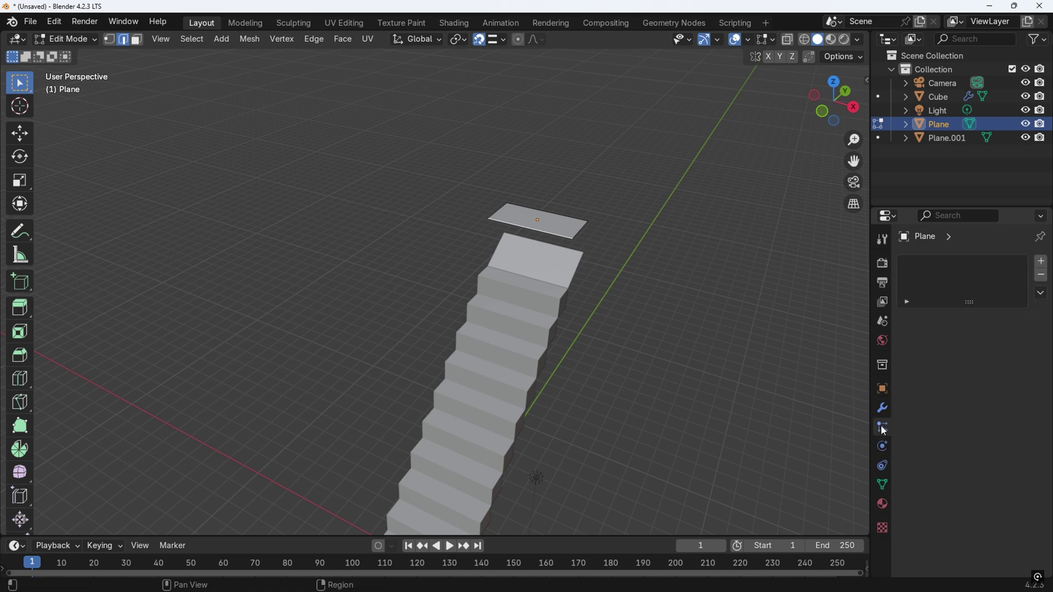
{"action": "left_click", "coordinate": [1042, 262]}
{"action": "key", "text": "Tab"}
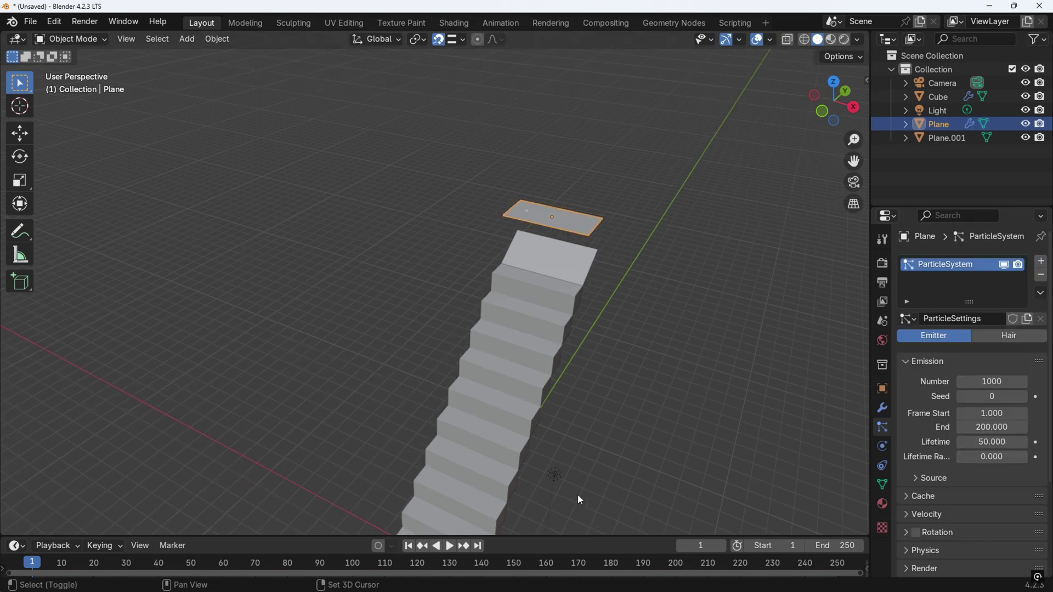
{"action": "key", "text": "shift+a"}
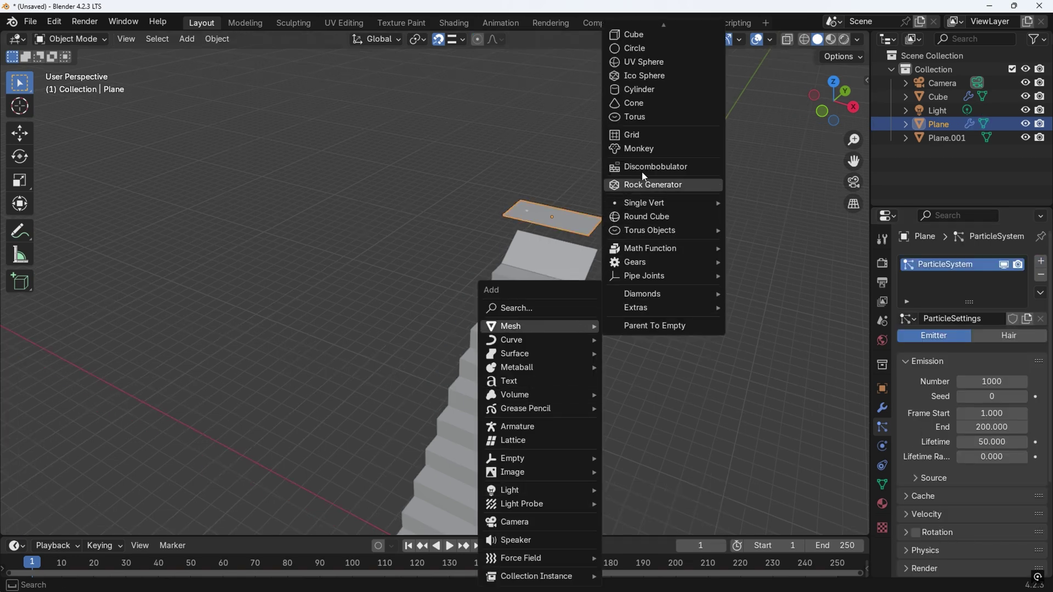
Add a UV sphere and move it along Y away from the stairs.
{"action": "left_click", "coordinate": [645, 63]}
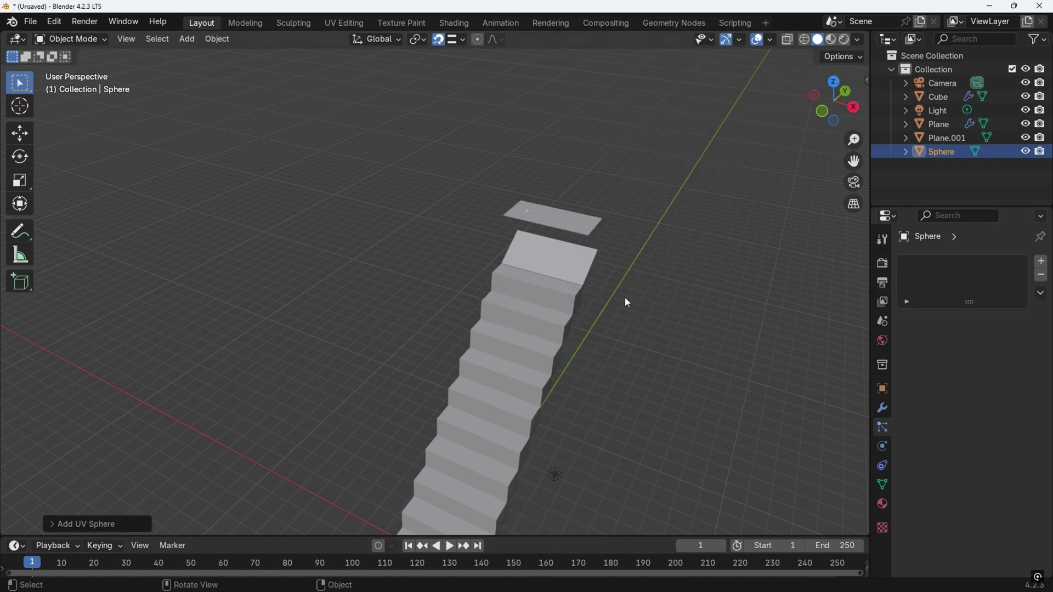
{"action": "scroll", "coordinate": [518, 391], "scroll_direction": "down", "scroll_amount": 2}
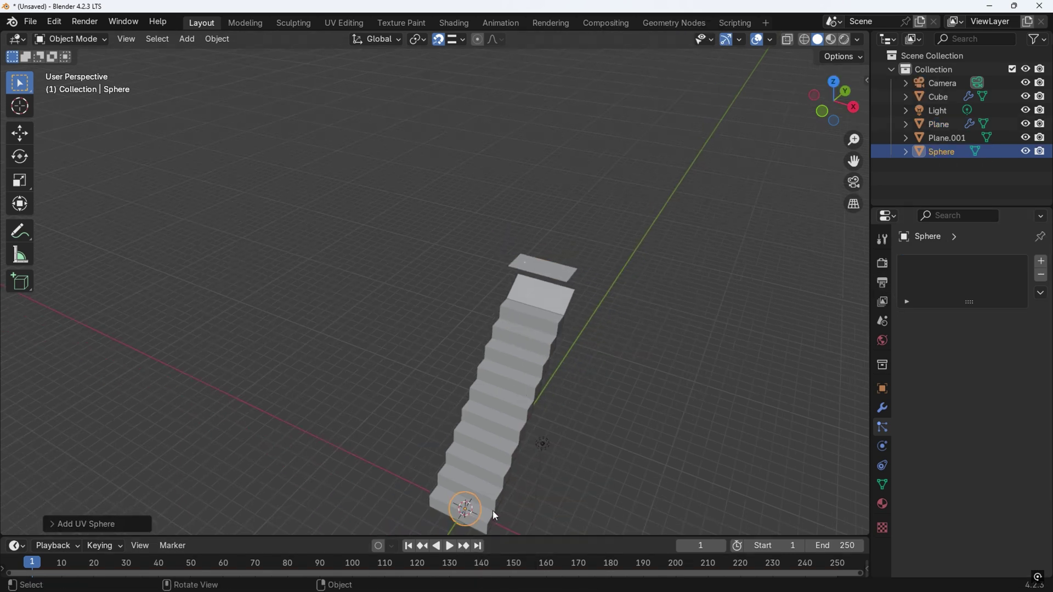
{"action": "key", "text": "g"}
{"action": "key", "text": "y"}
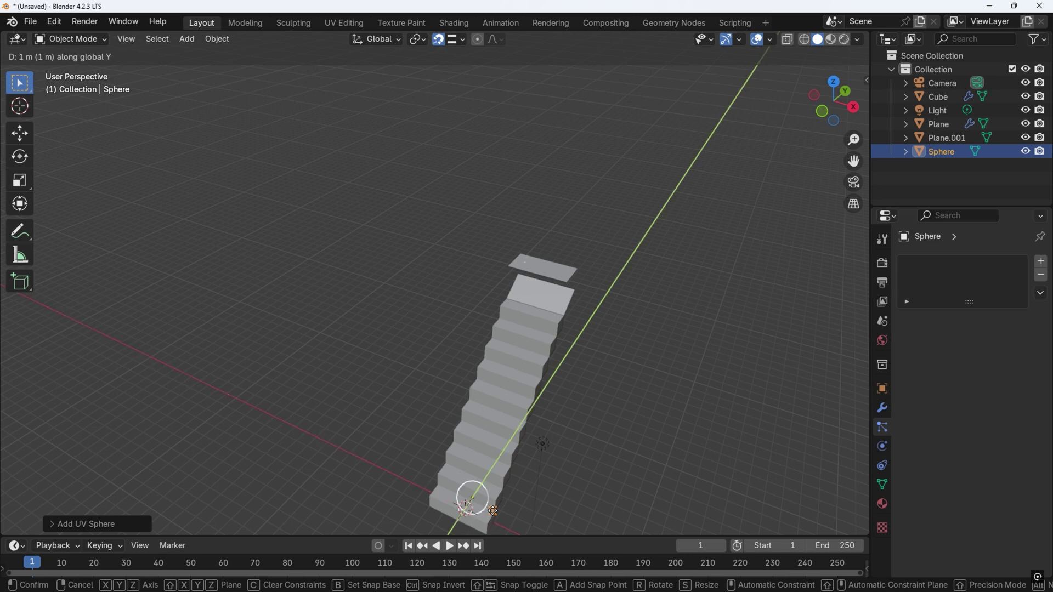
{"action": "left_click", "coordinate": [688, 290]}
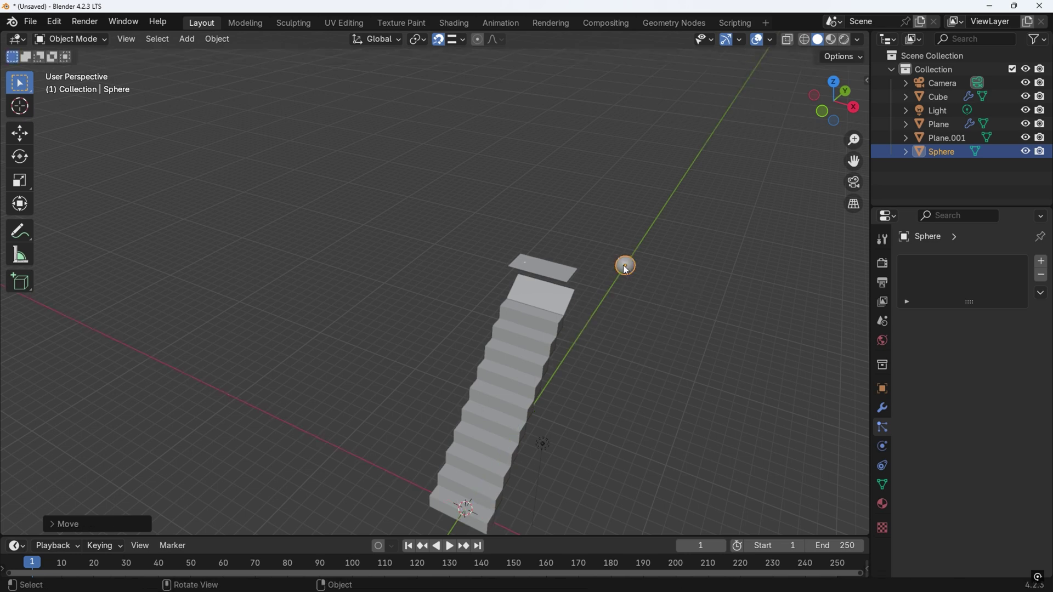
{"action": "scroll", "coordinate": [624, 267], "scroll_direction": "up", "scroll_amount": 3}
{"action": "scroll", "coordinate": [621, 268], "scroll_direction": "down", "scroll_amount": 1}
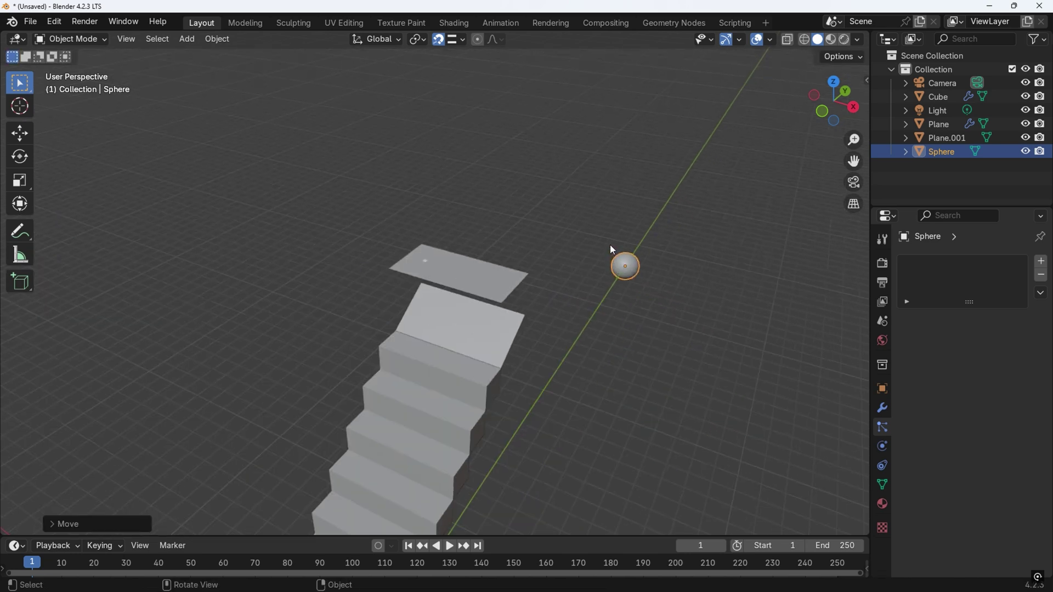
Frame the sphere and apply Shade Smooth to it.
{"action": "key", "text": "KP_Decimal"}
{"action": "right_click", "coordinate": [442, 305]}
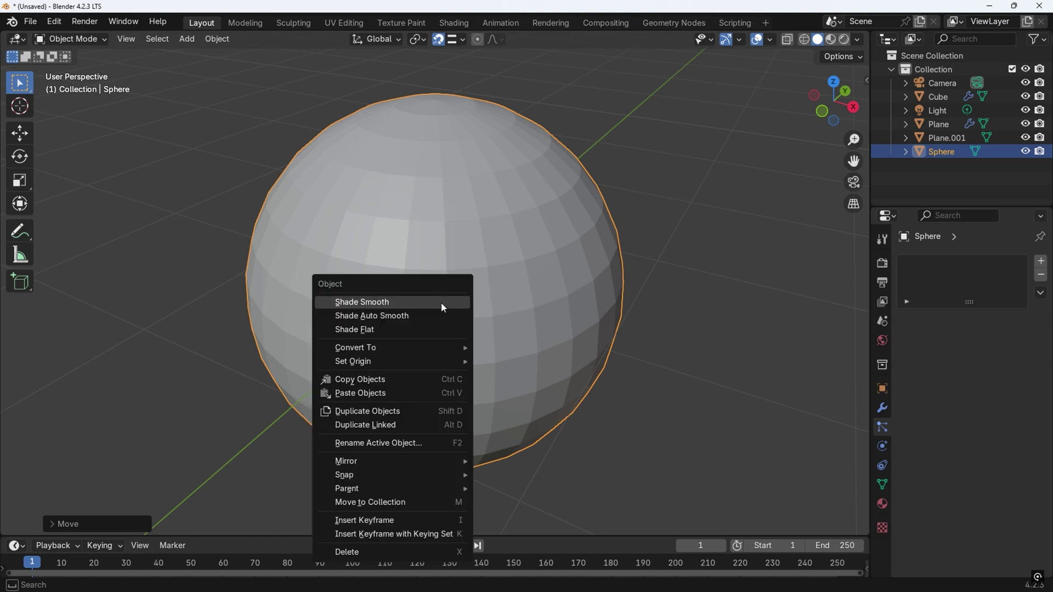
{"action": "left_click", "coordinate": [367, 304]}
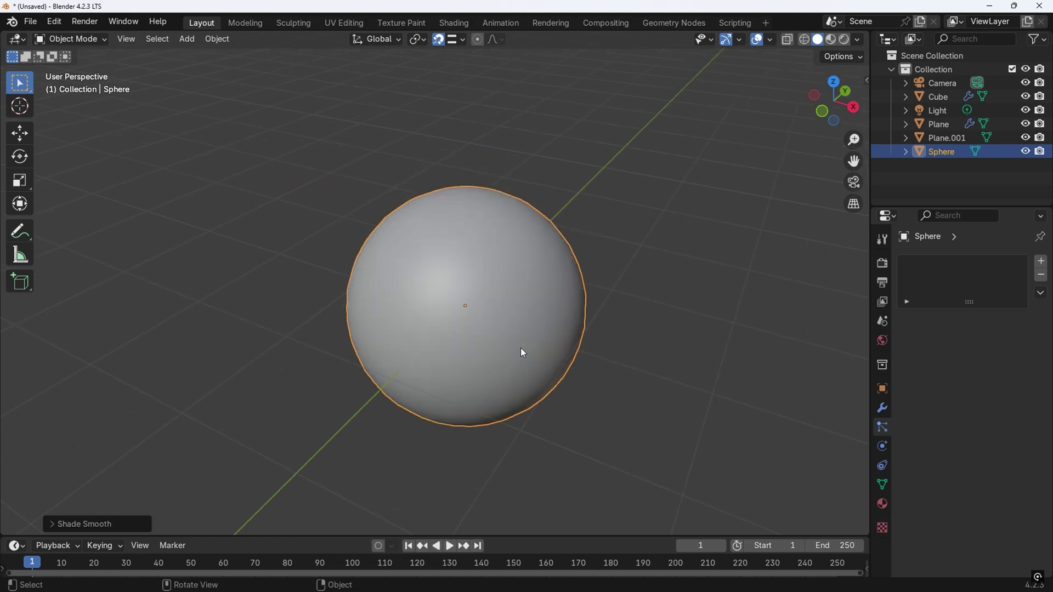
{"action": "scroll", "coordinate": [521, 351], "scroll_direction": "down", "scroll_amount": 7}
Set the plane's particles to render as instances of the Sphere object.
{"action": "scroll", "coordinate": [963, 431], "scroll_direction": "down", "scroll_amount": 3}
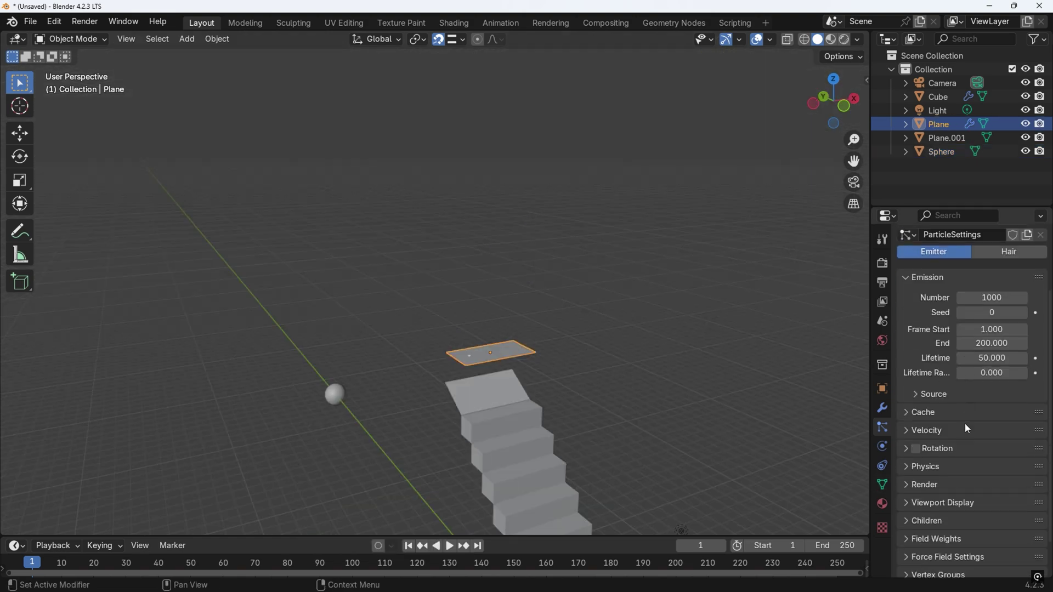
{"action": "scroll", "coordinate": [965, 423], "scroll_direction": "down", "scroll_amount": 2}
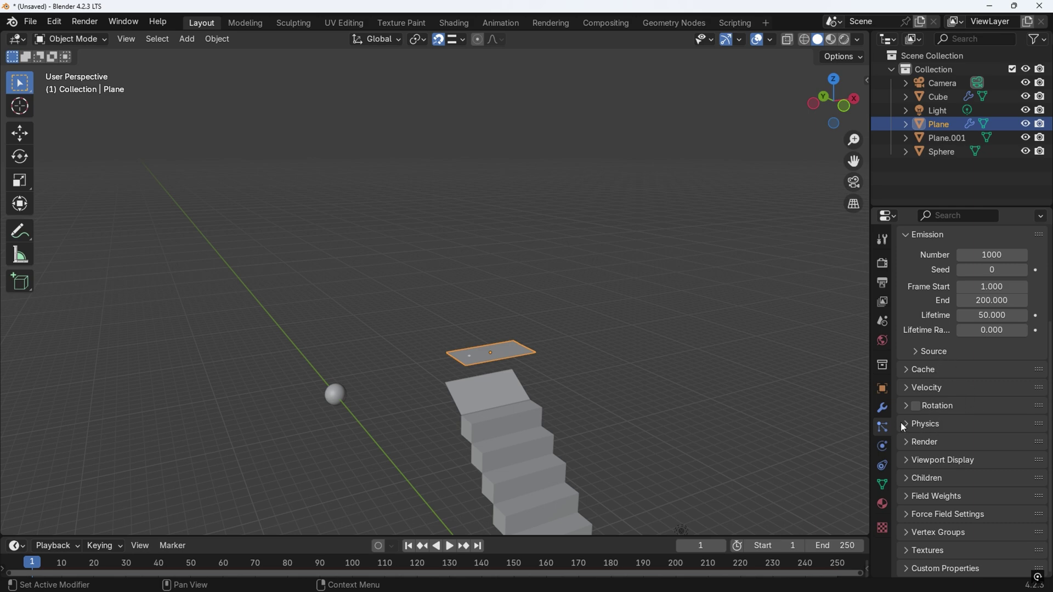
{"action": "left_click", "coordinate": [905, 443]}
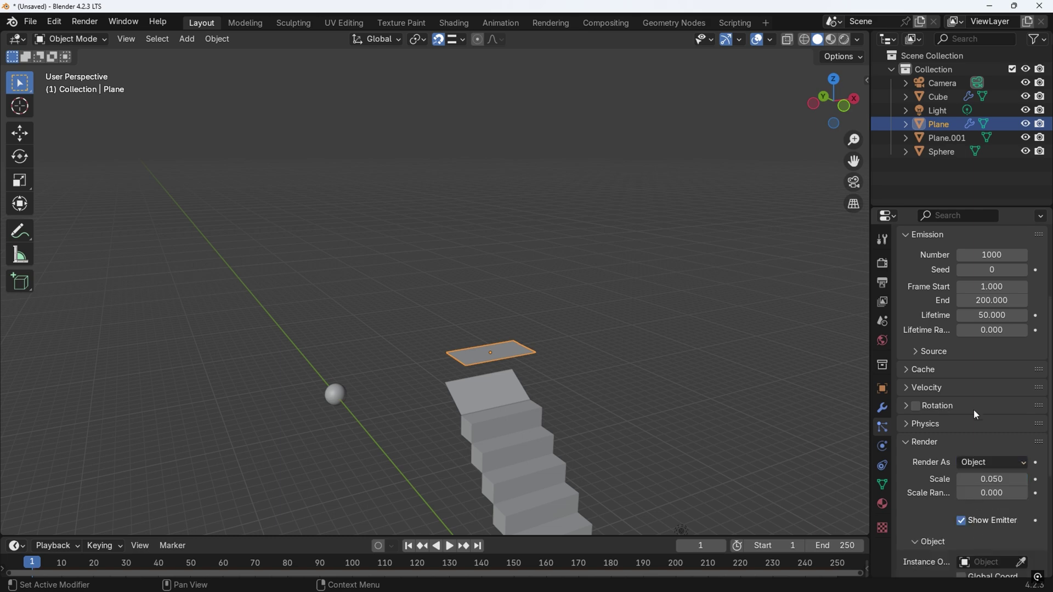
{"action": "scroll", "coordinate": [989, 467], "scroll_direction": "down", "scroll_amount": 1}
{"action": "scroll", "coordinate": [988, 466], "scroll_direction": "down", "scroll_amount": 1}
{"action": "scroll", "coordinate": [988, 464], "scroll_direction": "down", "scroll_amount": 1}
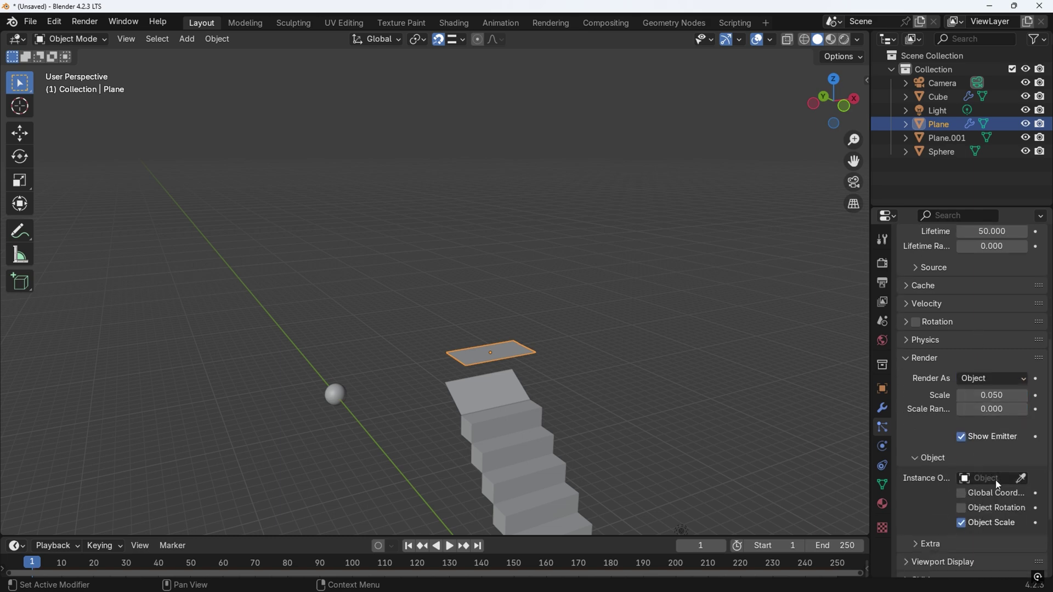
{"action": "left_click", "coordinate": [998, 480]}
{"action": "left_click", "coordinate": [1021, 403]}
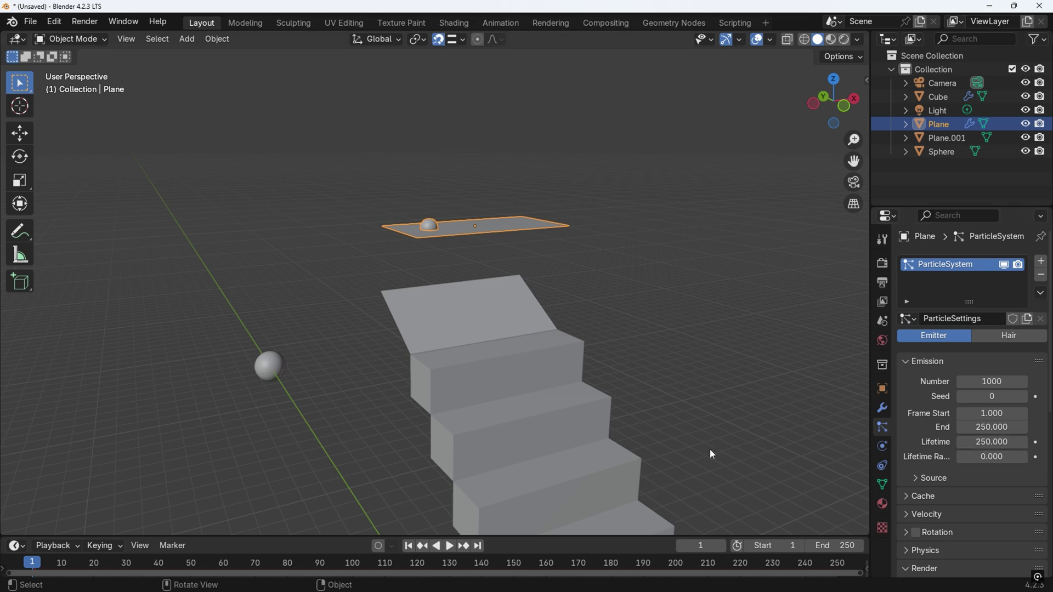
{"action": "mouse_move", "coordinate": [765, 461]}
{"action": "middle_mouse_down"}
{"action": "mouse_move", "coordinate": [689, 403]}
{"action": "mouse_move", "coordinate": [667, 350]}
{"action": "middle_mouse_up"}
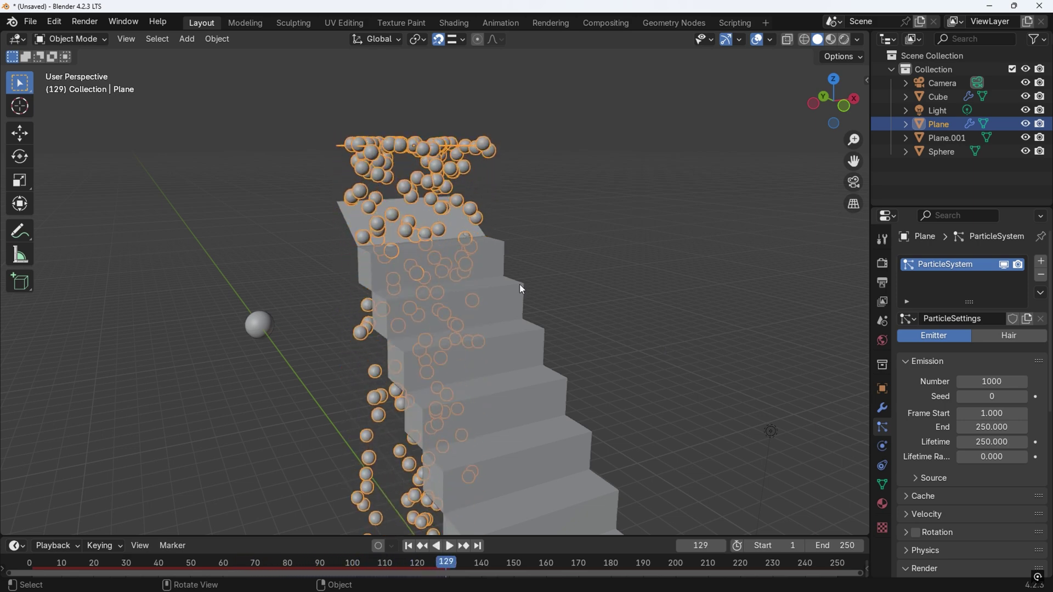
Give the top slab Plane.001 Collision physics, then select the staircase Cube.
{"action": "key", "text": "Escape"}
{"action": "left_click", "coordinate": [448, 227]}
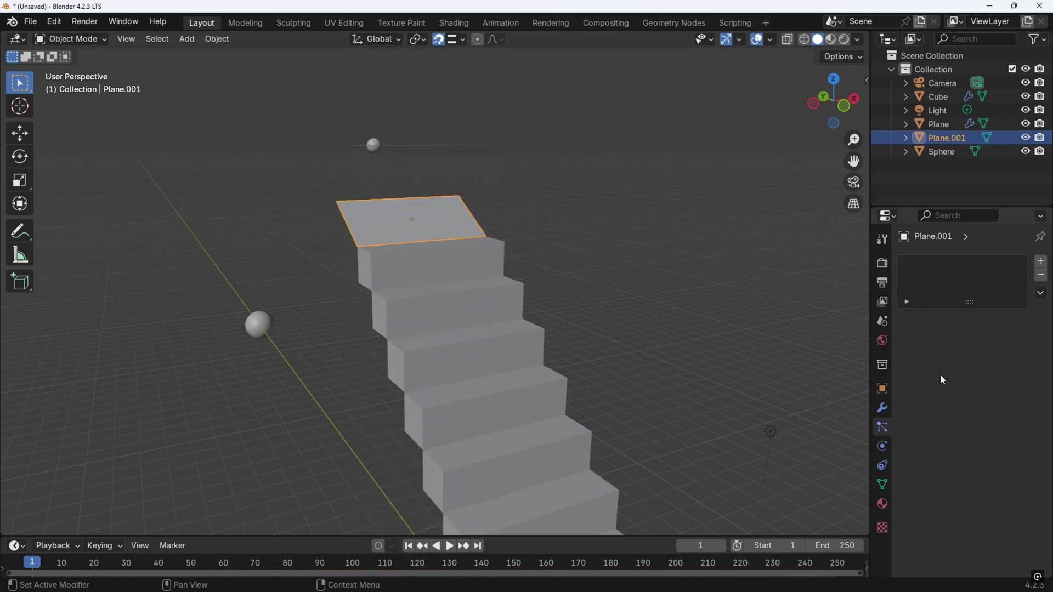
{"action": "left_click", "coordinate": [883, 448]}
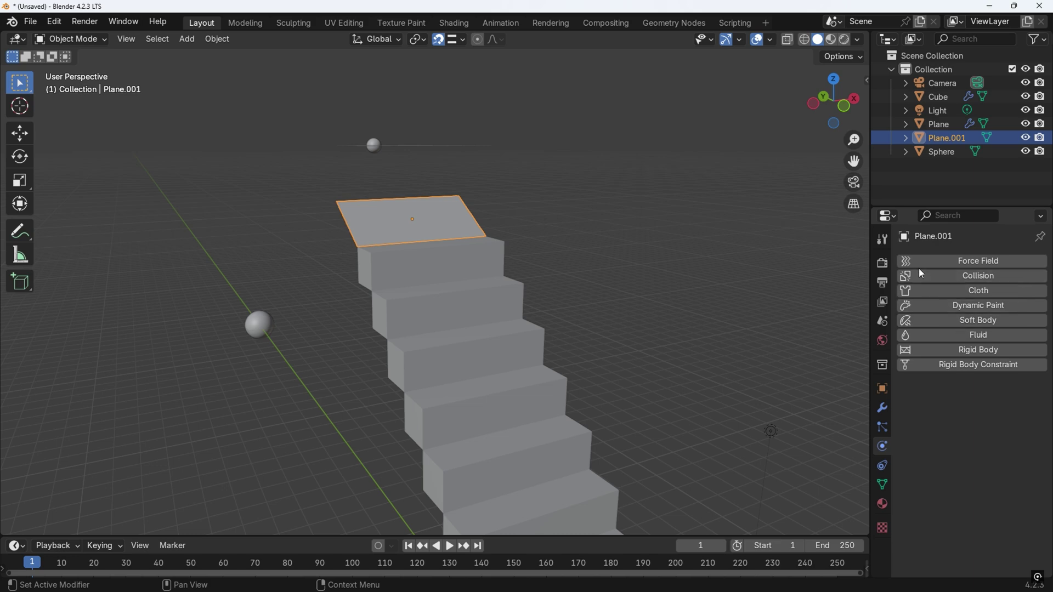
{"action": "left_click", "coordinate": [932, 286]}
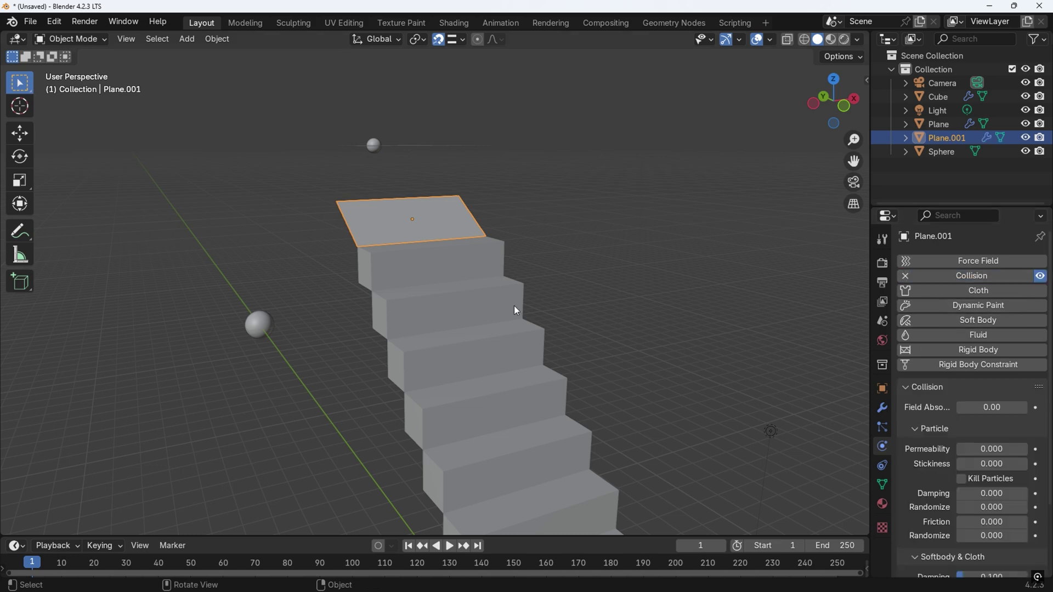
{"action": "left_click", "coordinate": [418, 261]}
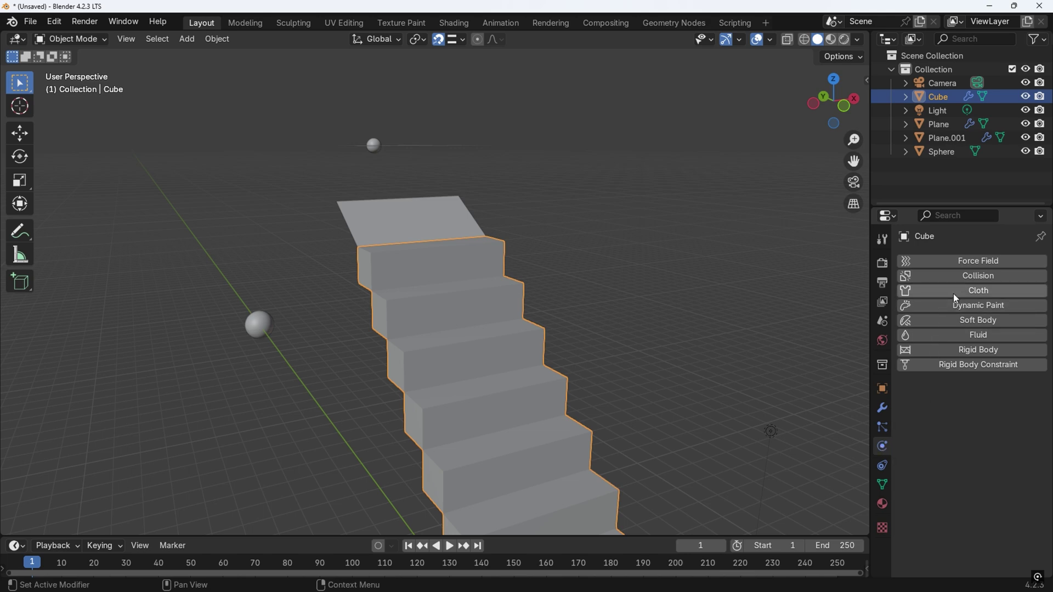
Add Collision to the staircase Cube, preview the bouncing particles, then reselect the emitter Plane.
{"action": "left_click", "coordinate": [942, 278]}
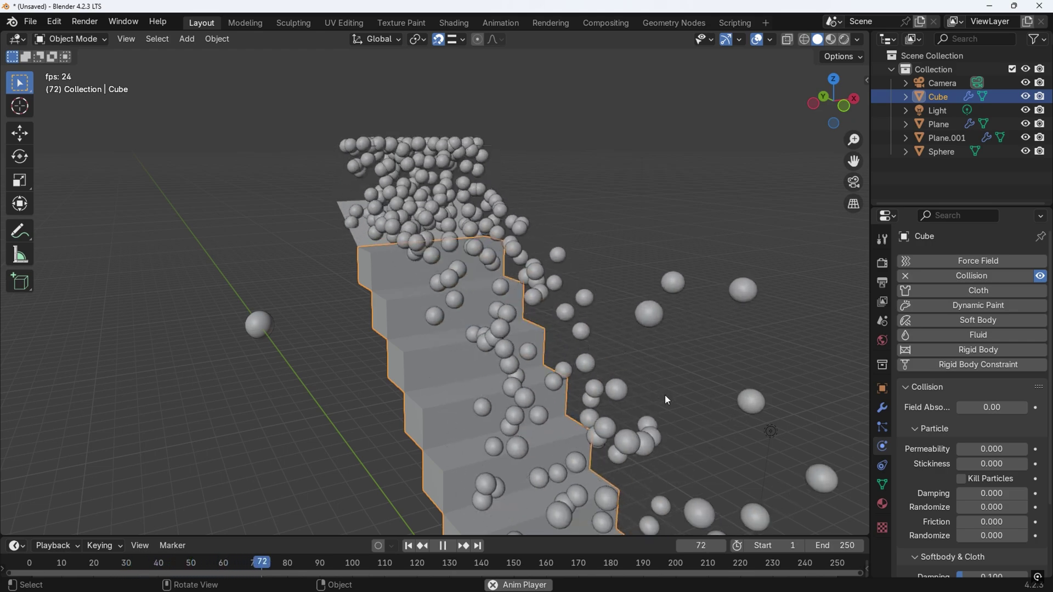
{"action": "scroll", "coordinate": [640, 331], "scroll_direction": "down", "scroll_amount": 3}
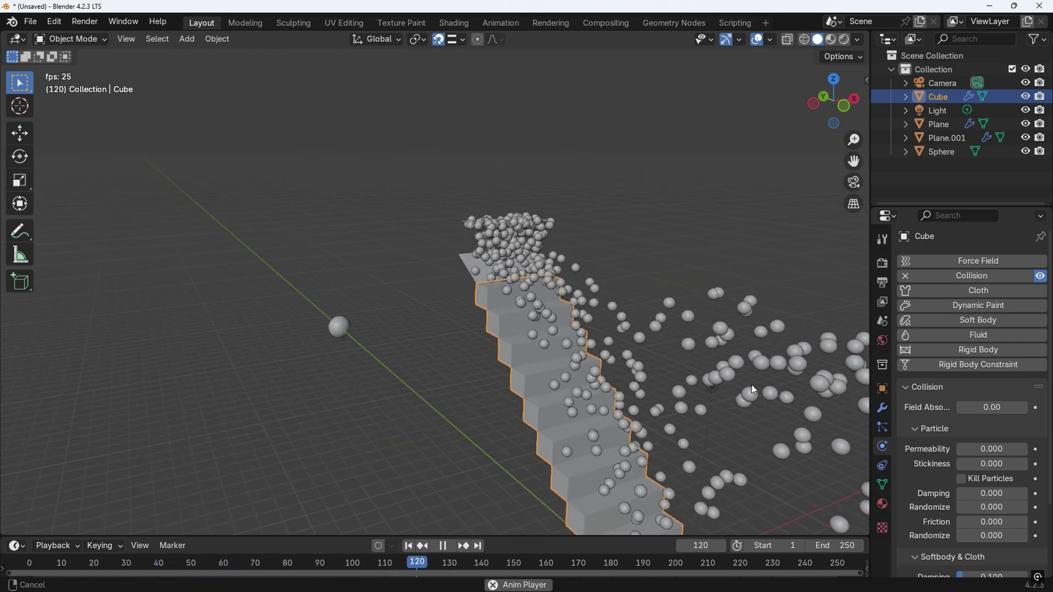
{"action": "middle_click_drag", "start_coordinate": [752, 384], "coordinate": [786, 292], "text": "shift"}
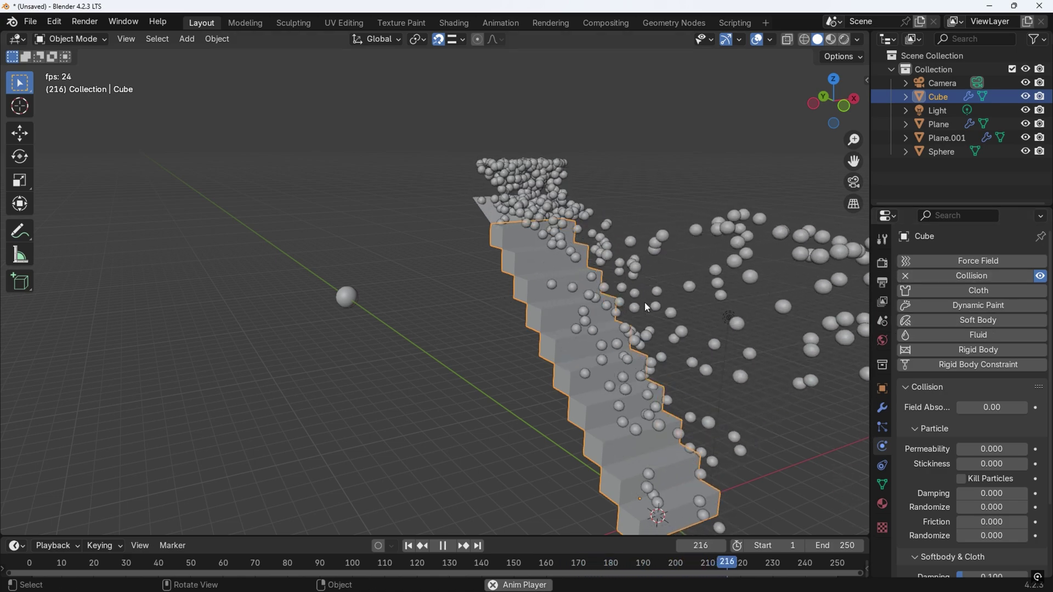
{"action": "key", "text": "Escape"}
{"action": "left_click", "coordinate": [947, 137]}
{"action": "left_click", "coordinate": [938, 124]}
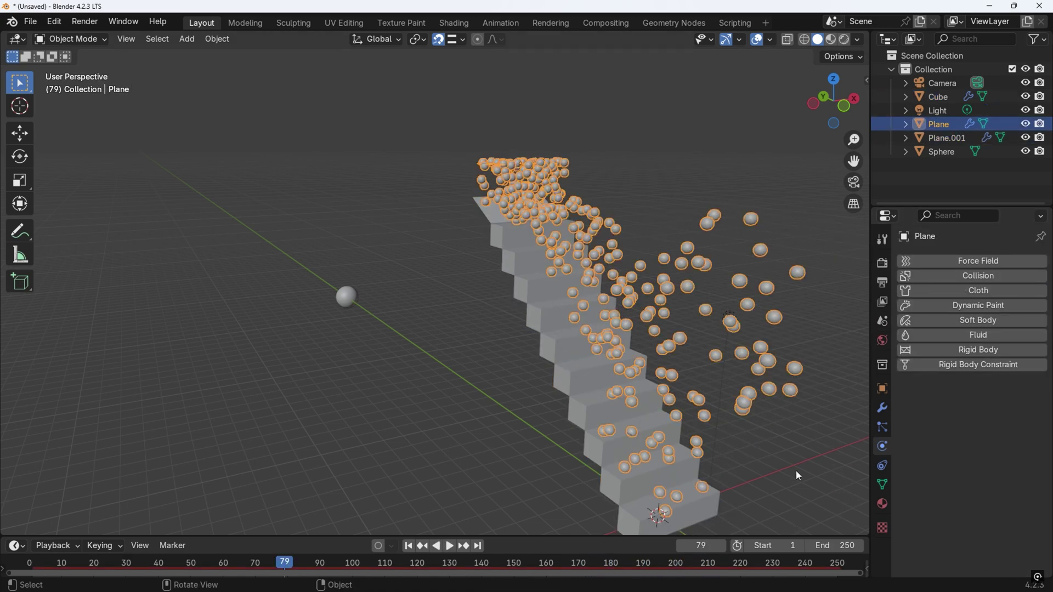
Enable dynamic rotation for the plane's particles.
{"action": "left_click", "coordinate": [883, 427]}
{"action": "scroll", "coordinate": [976, 447], "scroll_direction": "down", "scroll_amount": 3}
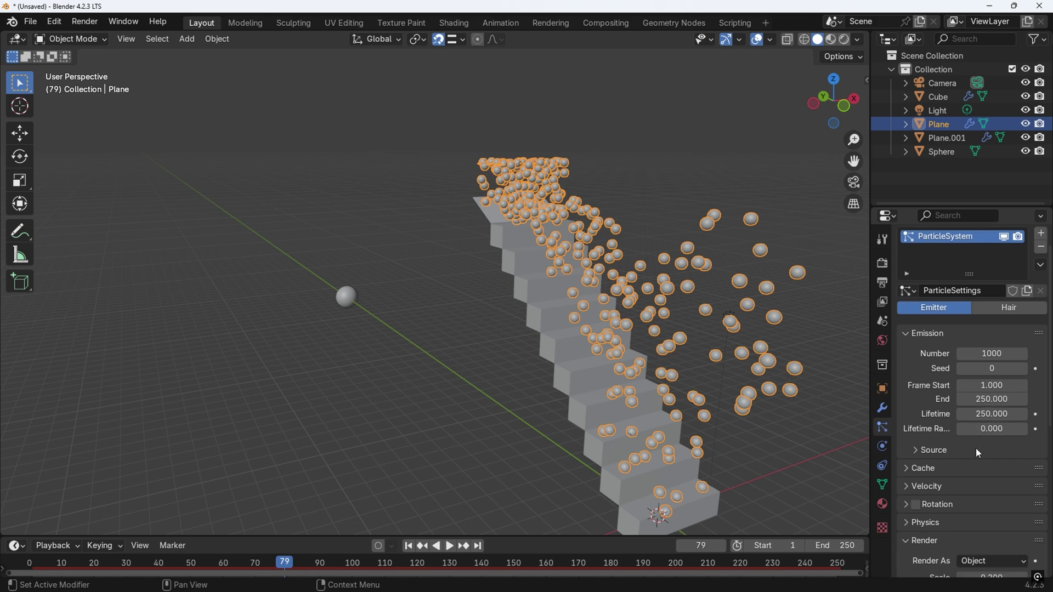
{"action": "scroll", "coordinate": [975, 446], "scroll_direction": "down", "scroll_amount": 2}
{"action": "left_click", "coordinate": [905, 420]}
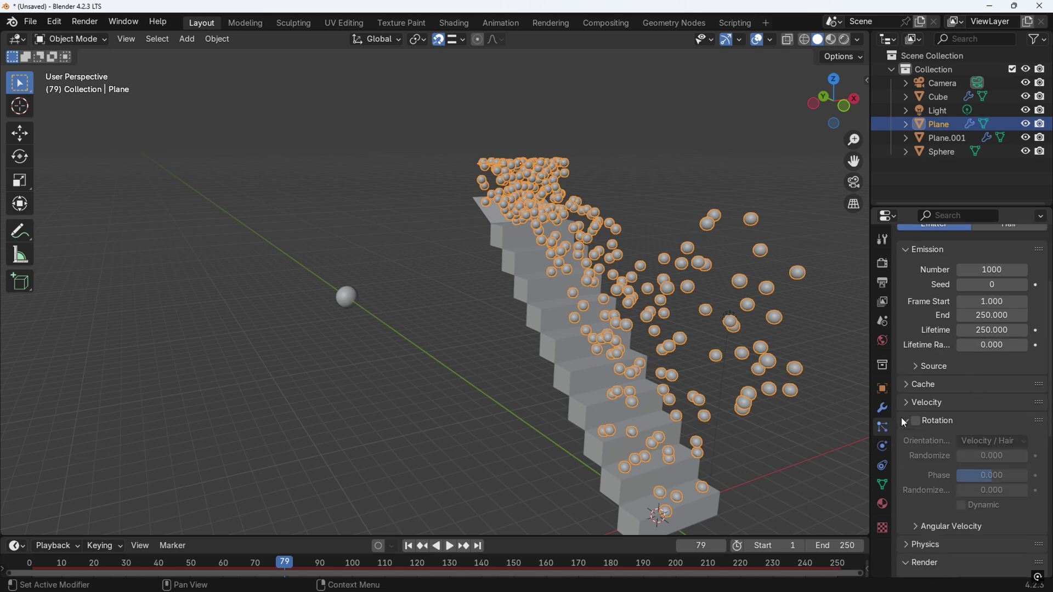
{"action": "scroll", "coordinate": [942, 434], "scroll_direction": "down", "scroll_amount": 4}
{"action": "left_click", "coordinate": [961, 421]}
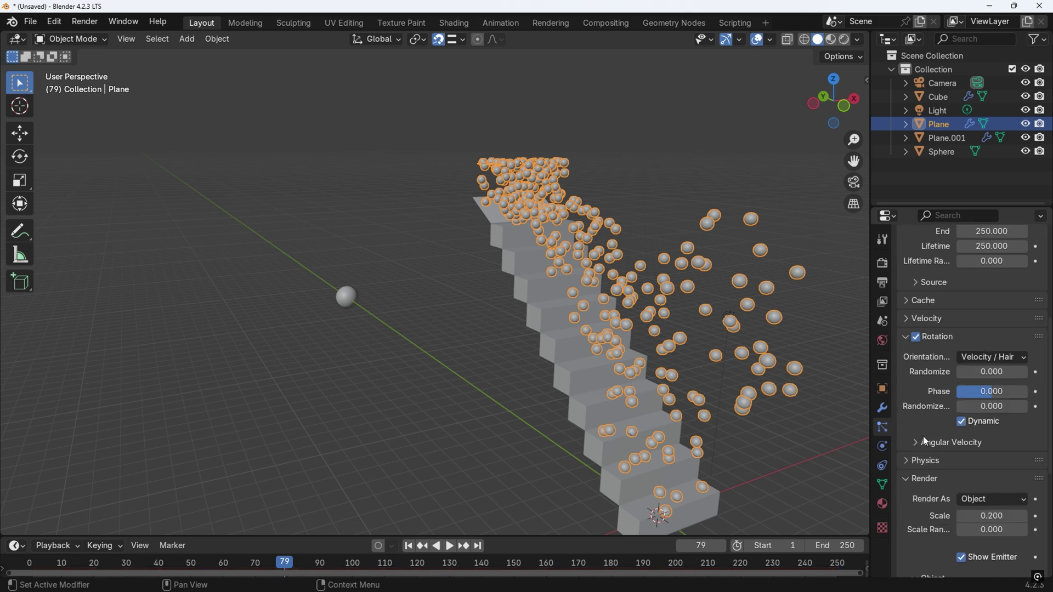
Turn on Size Deflect under particle Physics > Deflection and preview the simulation.
{"action": "left_click", "coordinate": [916, 462]}
{"action": "scroll", "coordinate": [913, 464], "scroll_direction": "down", "scroll_amount": 5}
{"action": "left_click", "coordinate": [914, 464]}
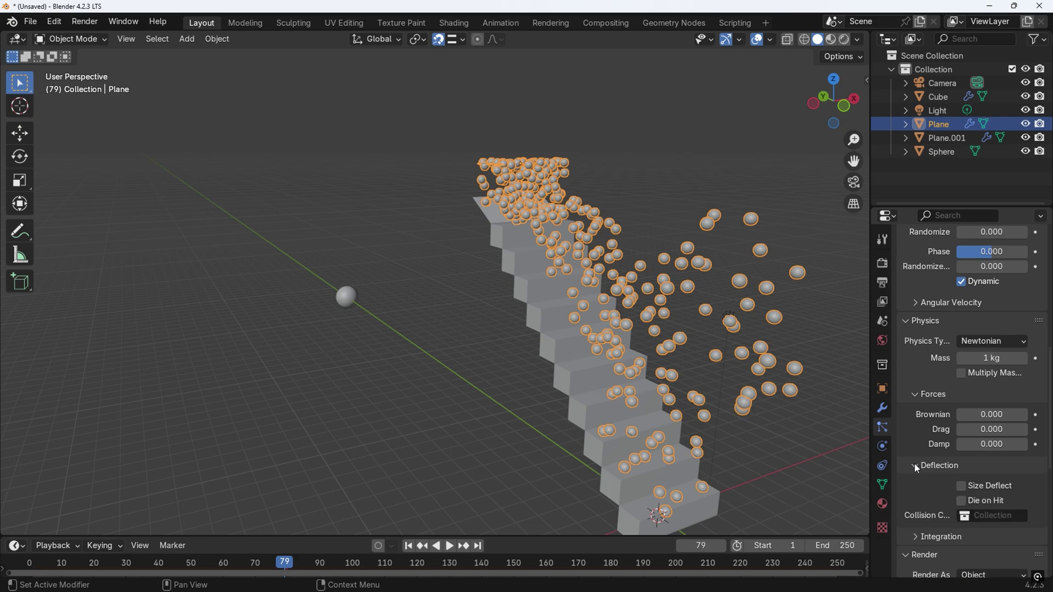
{"action": "scroll", "coordinate": [946, 456], "scroll_direction": "down", "scroll_amount": 1}
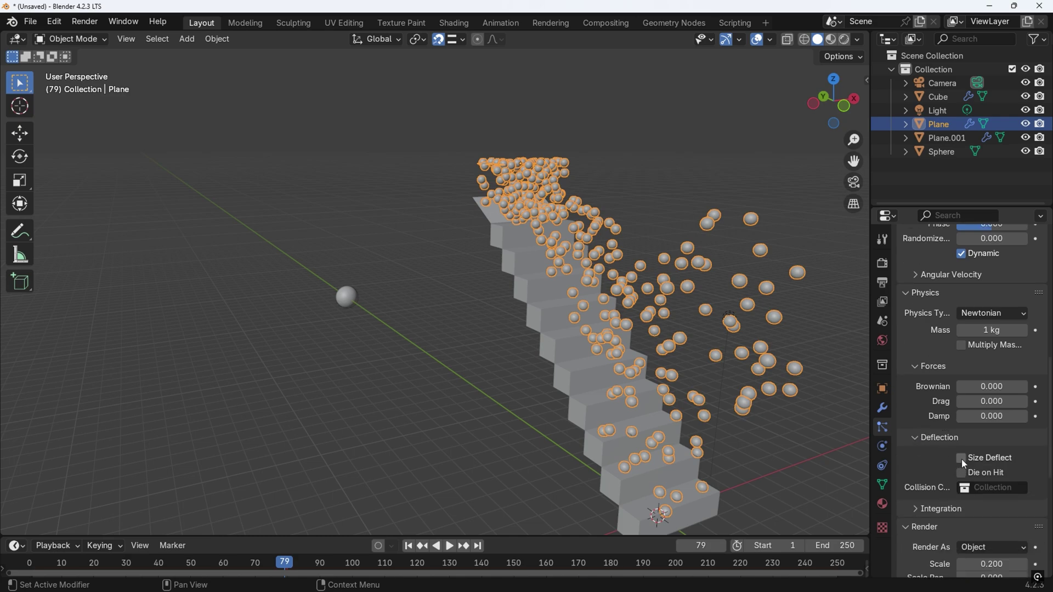
{"action": "left_click", "coordinate": [961, 458]}
{"action": "key", "text": "shift+Left"}
{"action": "left_click", "coordinate": [449, 547]}
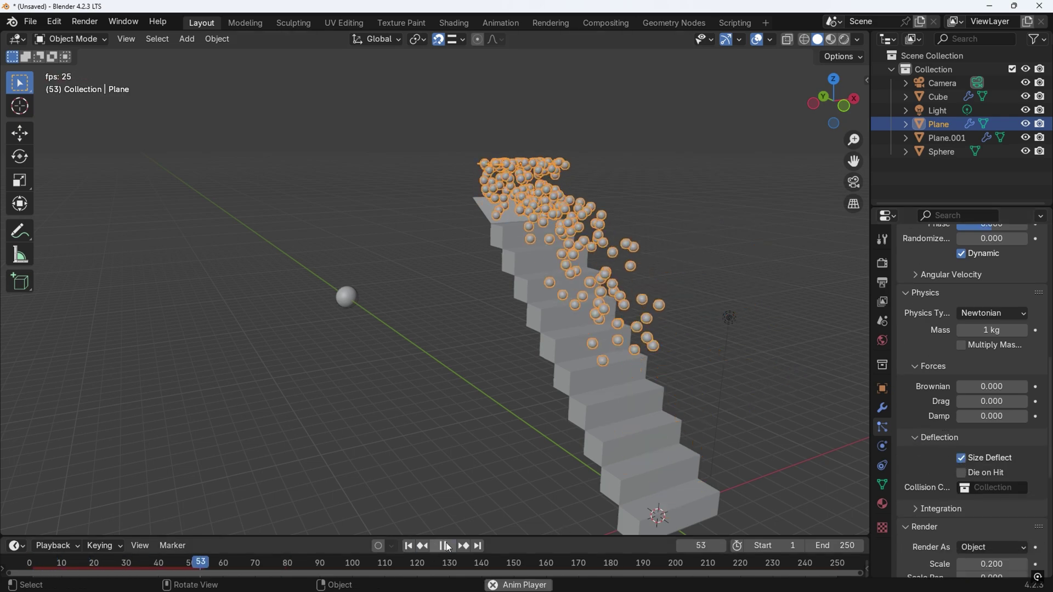
{"action": "key", "text": "Escape"}
{"action": "scroll", "coordinate": [976, 306], "scroll_direction": "up", "scroll_amount": 11}
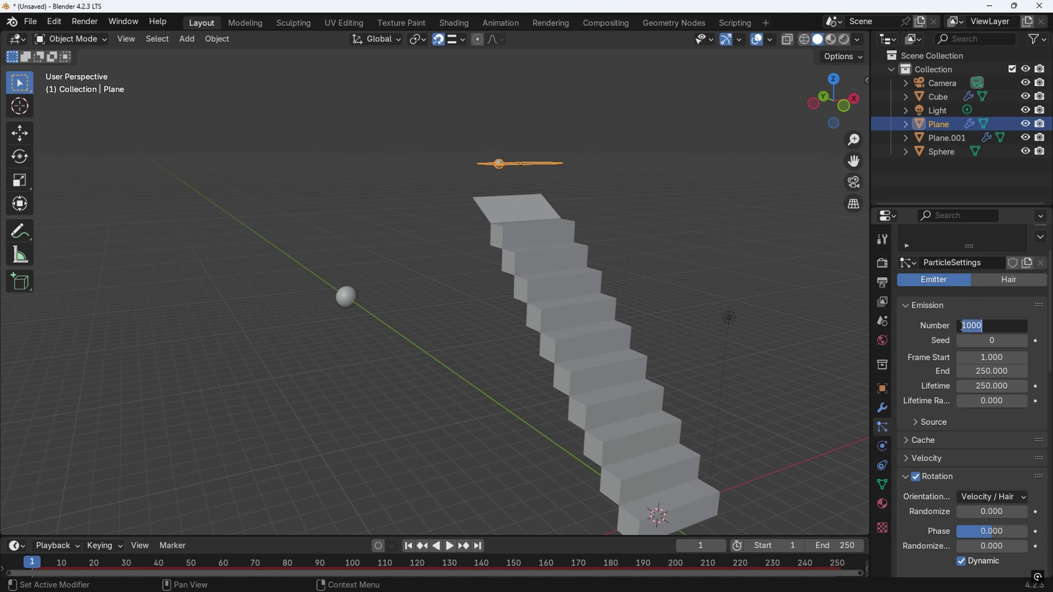
Raise the top slab along Z, enlarge it along Y, and stop playback.
{"action": "middle_click_drag", "start_coordinate": [565, 265], "coordinate": [451, 368]}
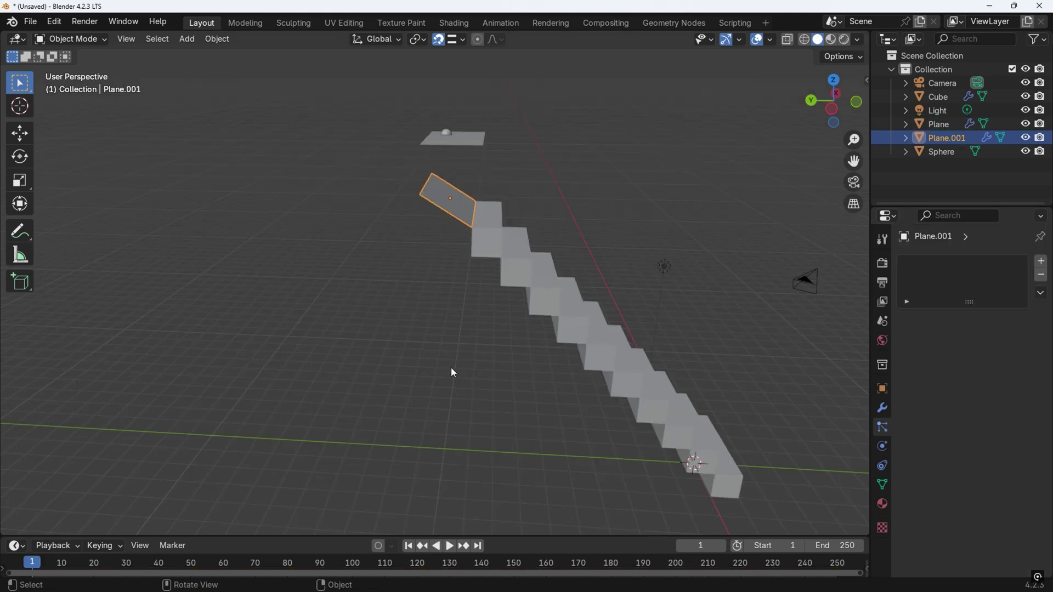
{"action": "key", "text": "g"}
{"action": "key", "text": "z"}
{"action": "left_click", "coordinate": [461, 362]}
{"action": "key", "text": "s"}
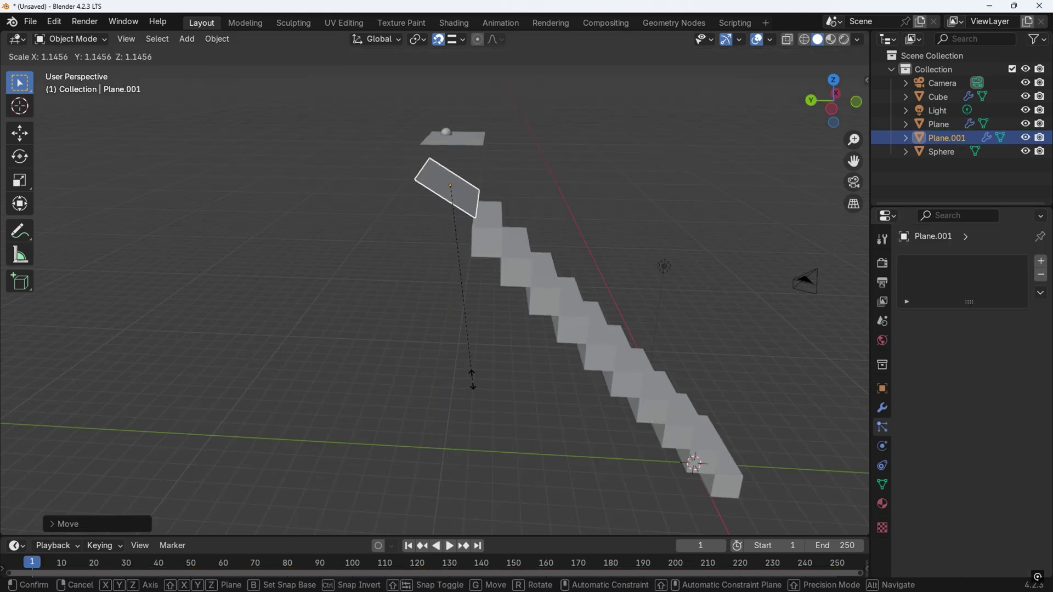
{"action": "key", "text": "y"}
{"action": "left_click", "coordinate": [305, 195]}
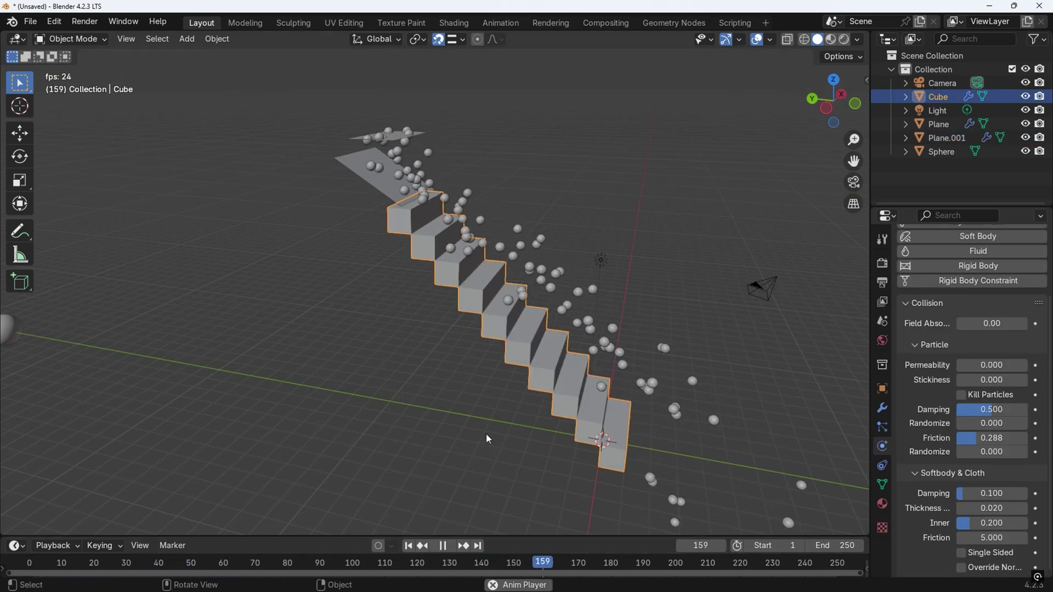
{"action": "key", "text": "space"}
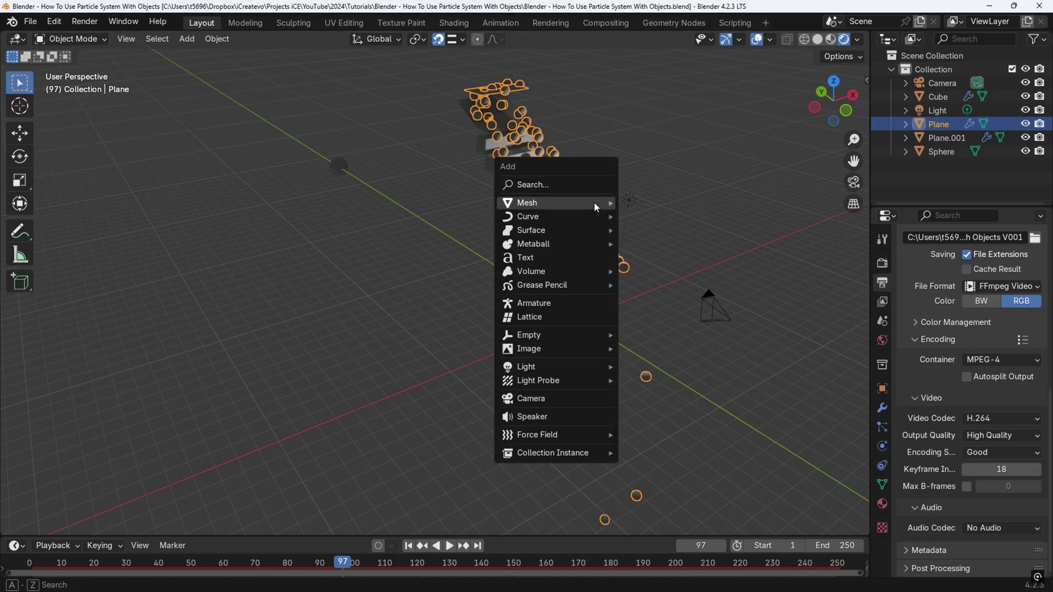
Add a plane, rotate it 90° on X, scale it 10×, and move it behind the stairs.
{"action": "mouse_move", "coordinate": [556, 202]}
{"action": "left_click", "coordinate": [652, 202]}
{"action": "type", "text": "x"}
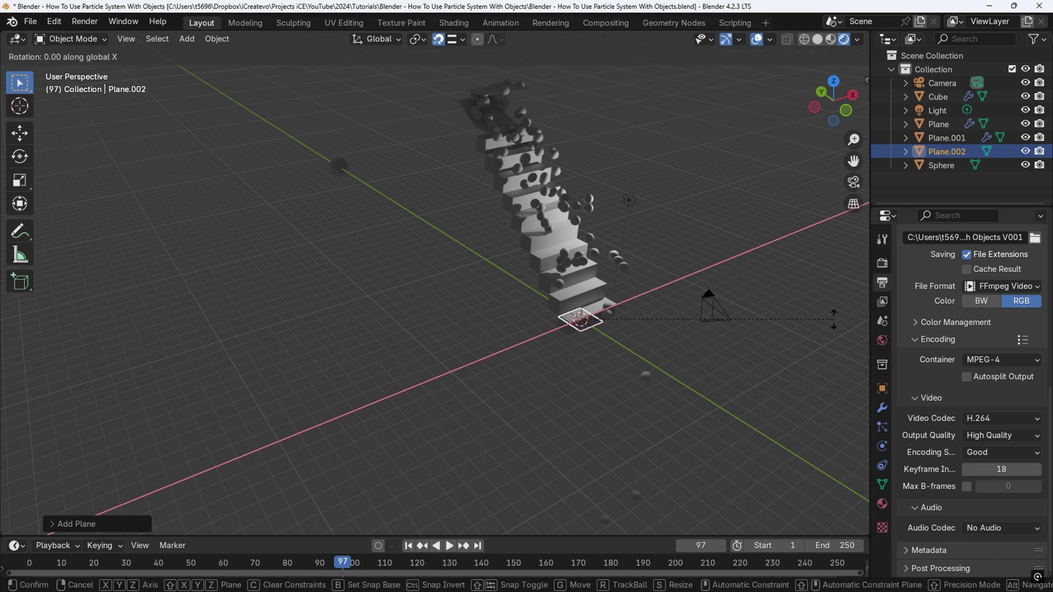
{"action": "type", "text": "90"}
{"action": "key", "text": "Return"}
{"action": "type", "text": "s10"}
{"action": "key", "text": "Return"}
{"action": "key", "text": "g"}
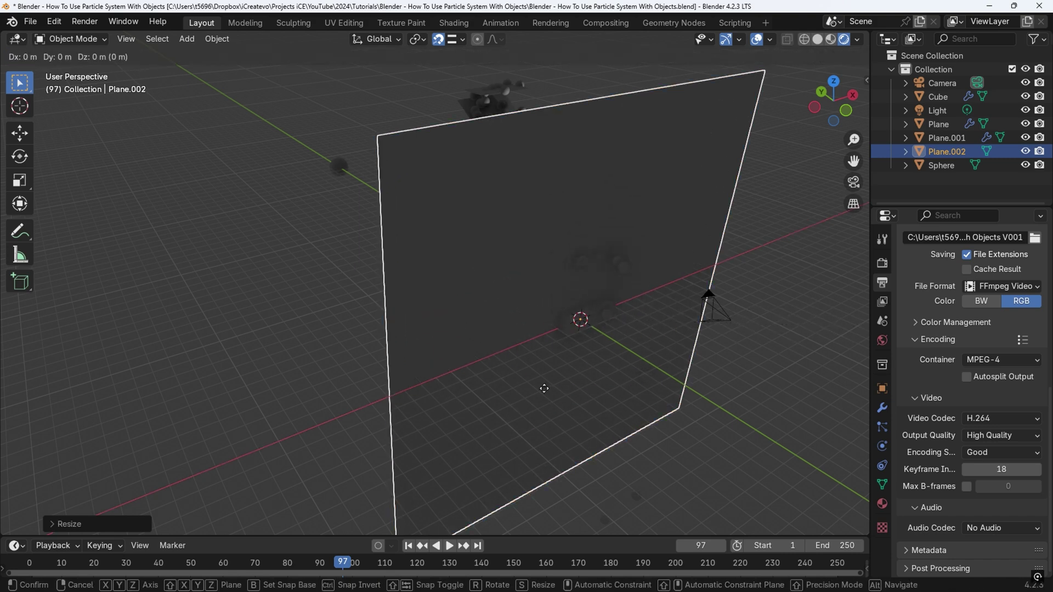
{"action": "key", "text": "y"}
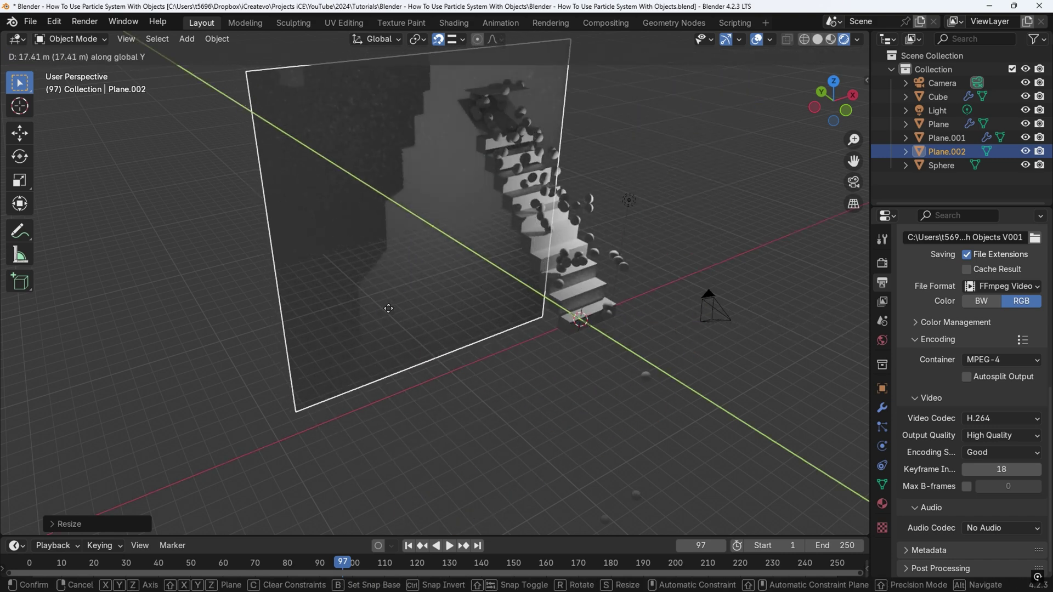
{"action": "left_click", "coordinate": [403, 299]}
In camera view, give the background wall a new pale yellow-green material.
{"action": "key", "text": "KP_0"}
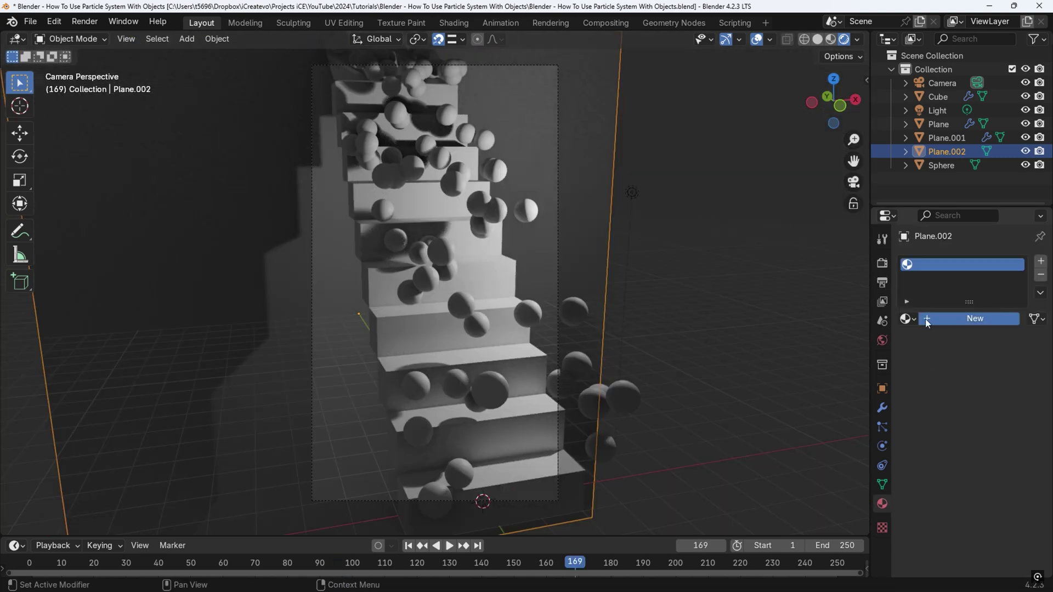
{"action": "left_click", "coordinate": [926, 319]}
{"action": "left_click", "coordinate": [974, 405]}
{"action": "left_click_drag", "start_coordinate": [932, 285], "coordinate": [938, 247]}
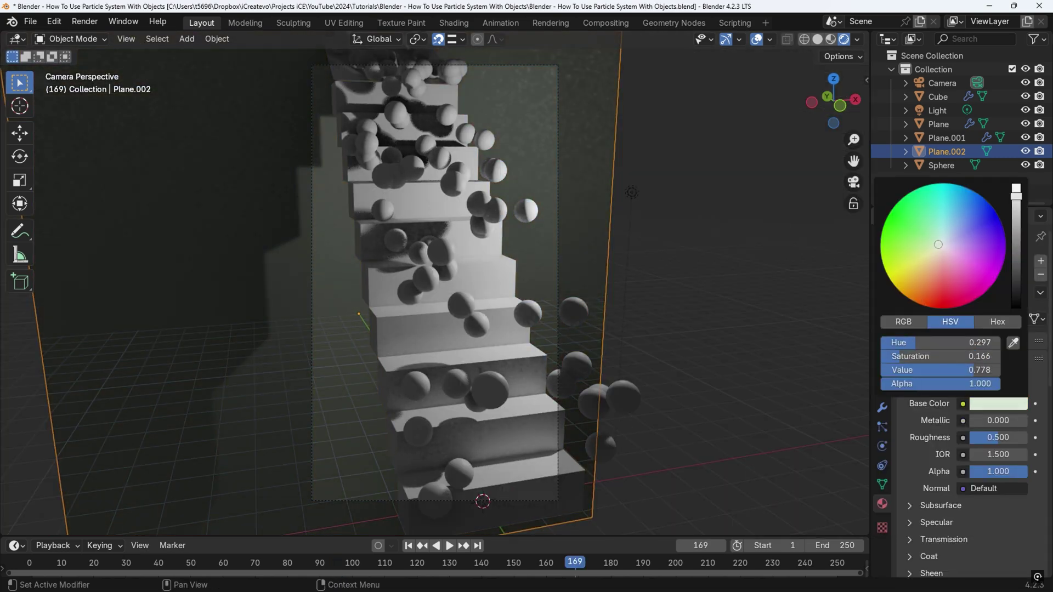
Select the light and raise it along Z above the stairs.
{"action": "left_click", "coordinate": [938, 96]}
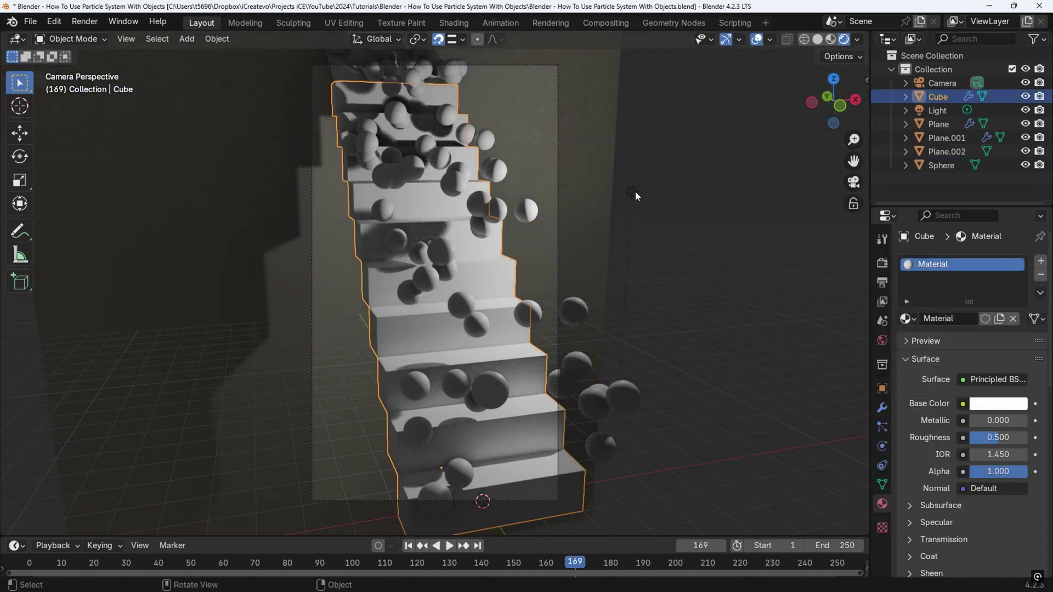
{"action": "left_click", "coordinate": [632, 192]}
{"action": "key", "text": "g"}
{"action": "key", "text": "z"}
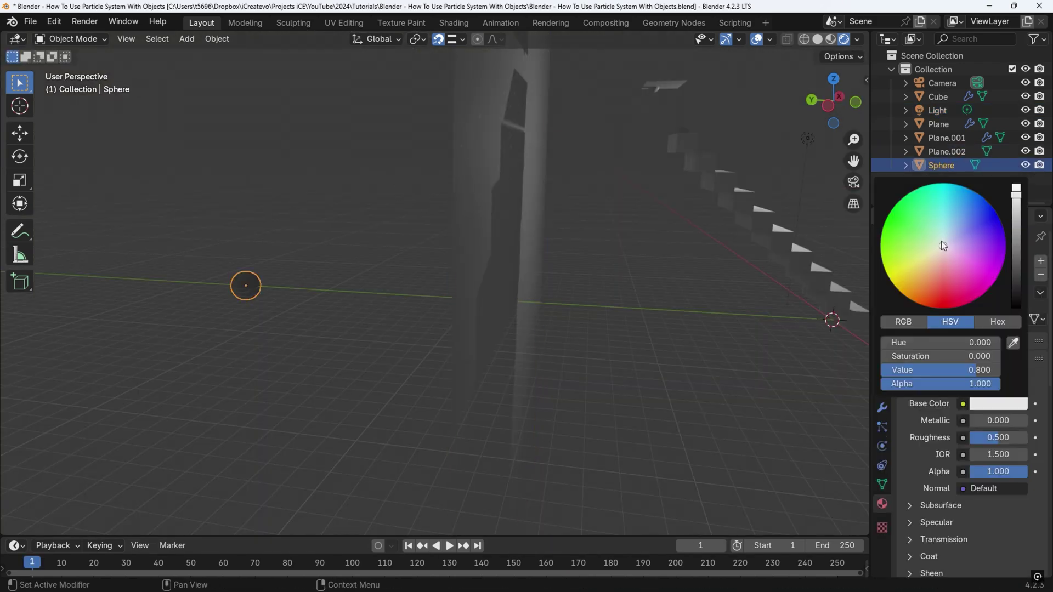
{"action": "left_click_drag", "start_coordinate": [942, 241], "coordinate": [915, 296]}
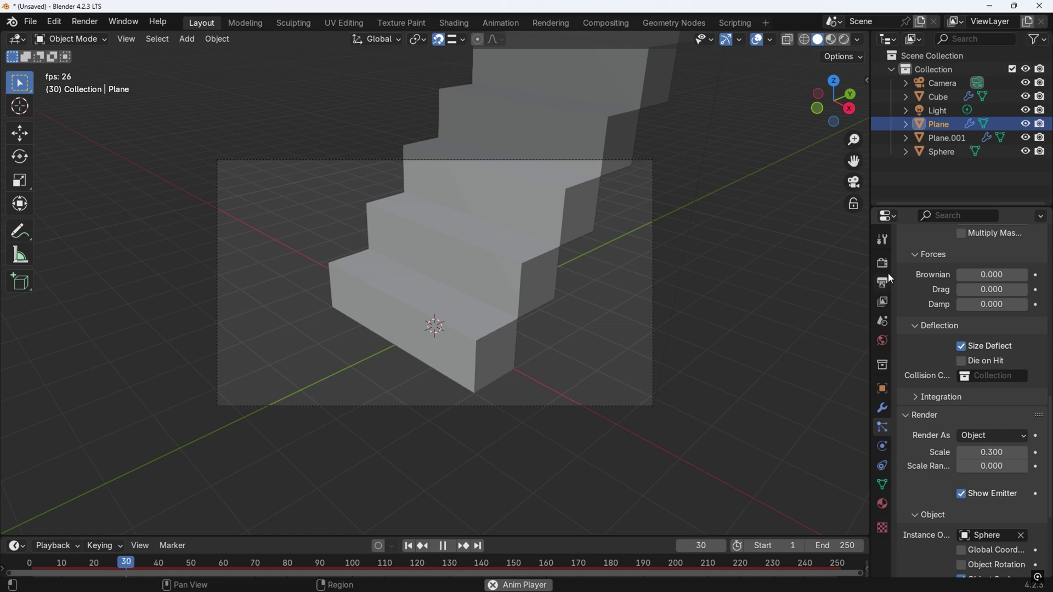
Enable Raytracing and Motion Blur in the EEVEE Render Properties.
{"action": "left_click", "coordinate": [886, 271]}
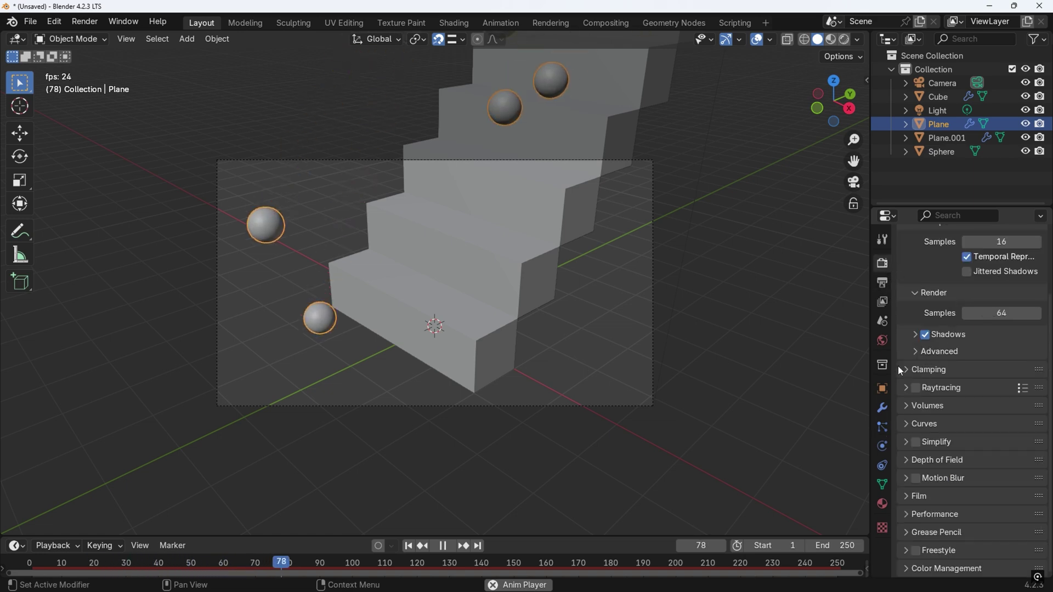
{"action": "left_click", "coordinate": [915, 388]}
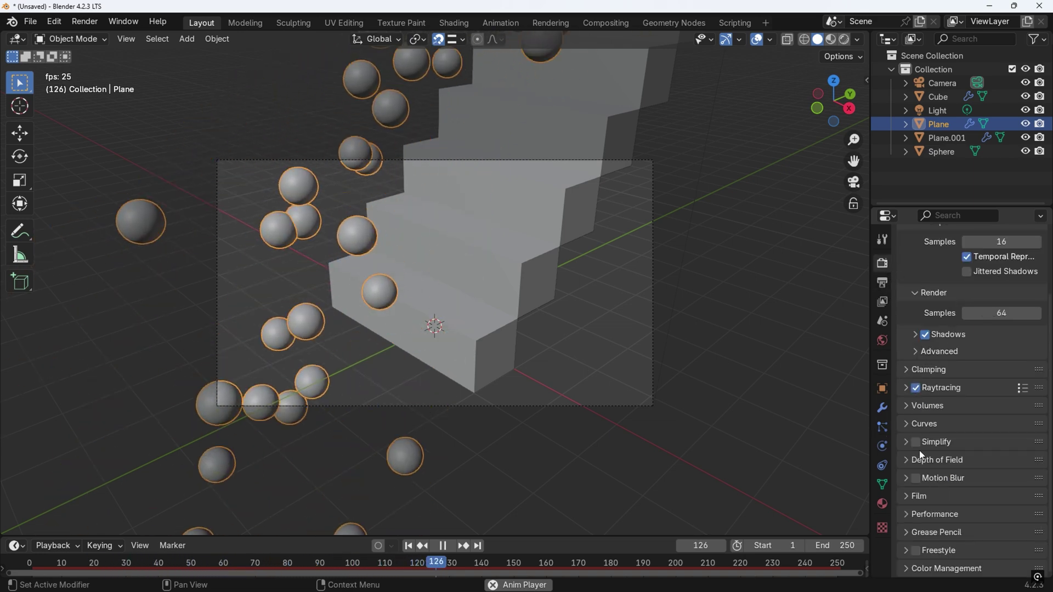
{"action": "scroll", "coordinate": [922, 304], "scroll_direction": "up", "scroll_amount": 3}
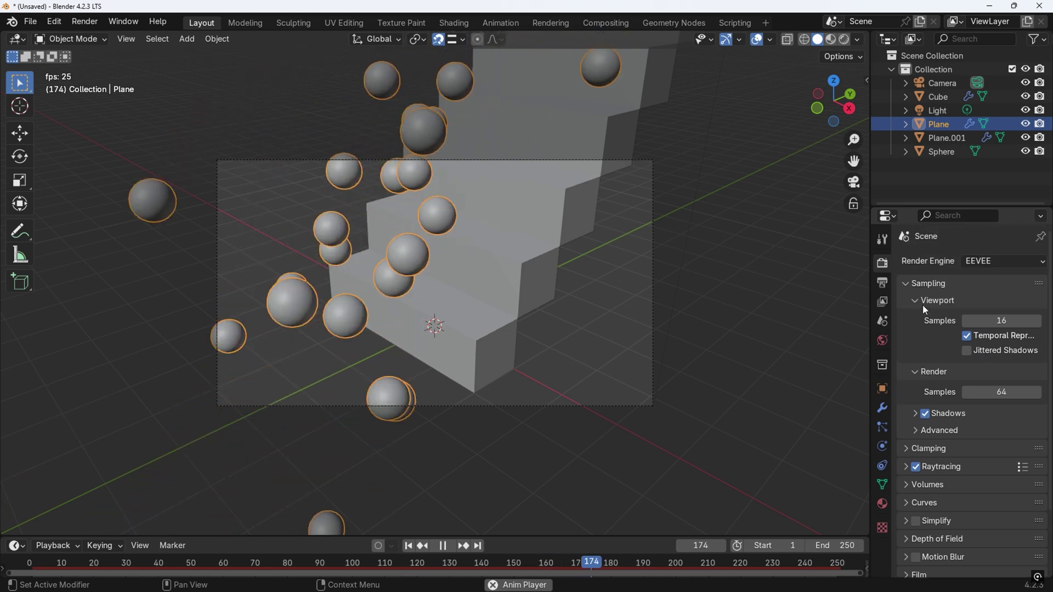
{"action": "scroll", "coordinate": [925, 427], "scroll_direction": "down", "scroll_amount": 3}
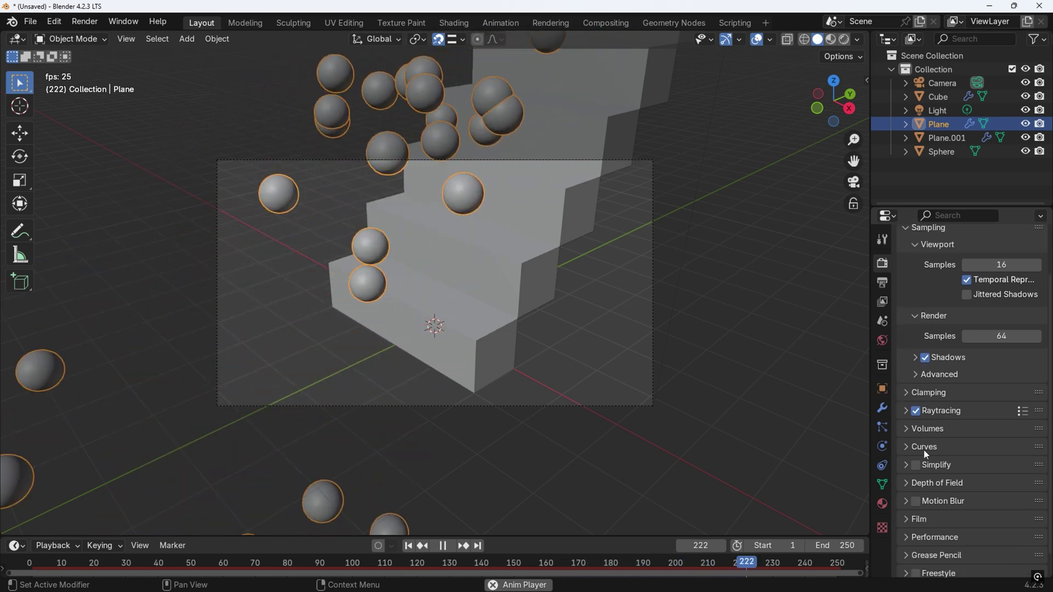
{"action": "left_click", "coordinate": [915, 502]}
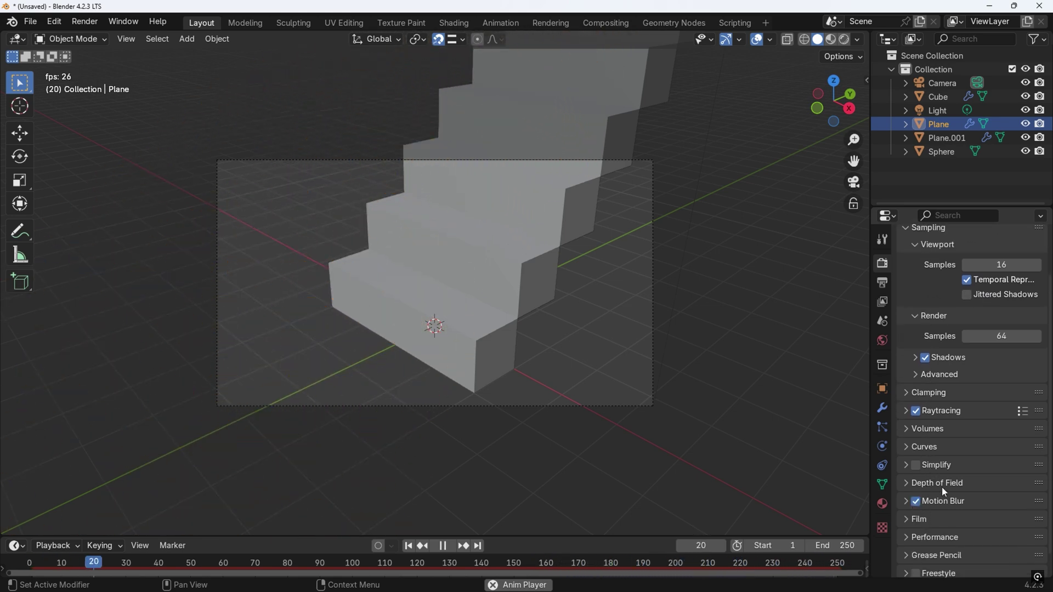
{"action": "scroll", "coordinate": [943, 487], "scroll_direction": "down", "scroll_amount": 1}
{"action": "scroll", "coordinate": [939, 489], "scroll_direction": "up", "scroll_amount": 3}
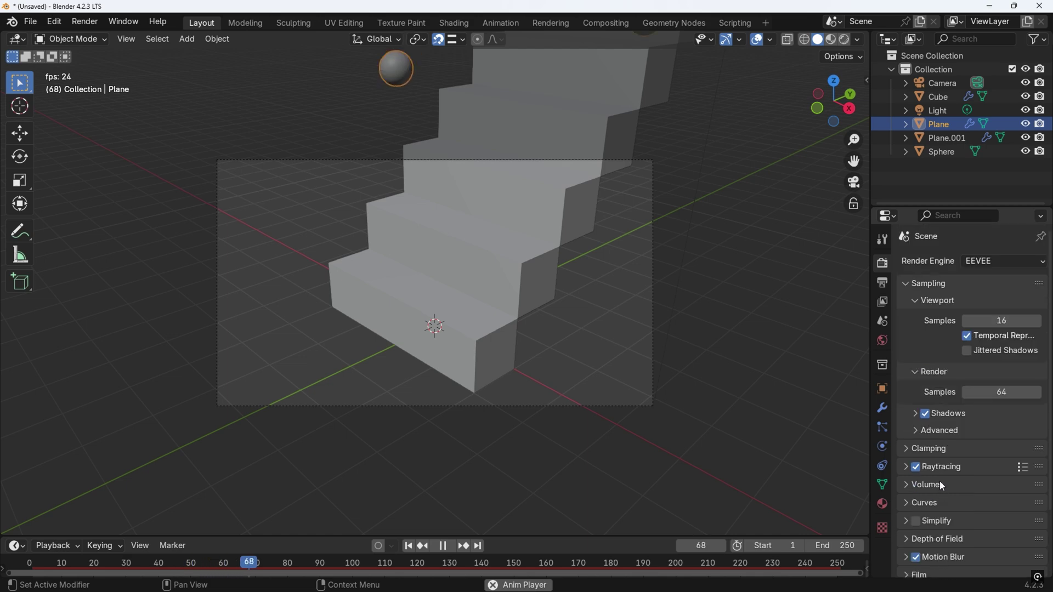
Set Resolution X to 1080 and Resolution Y to 1920 in Output Properties.
{"action": "left_click", "coordinate": [879, 281]}
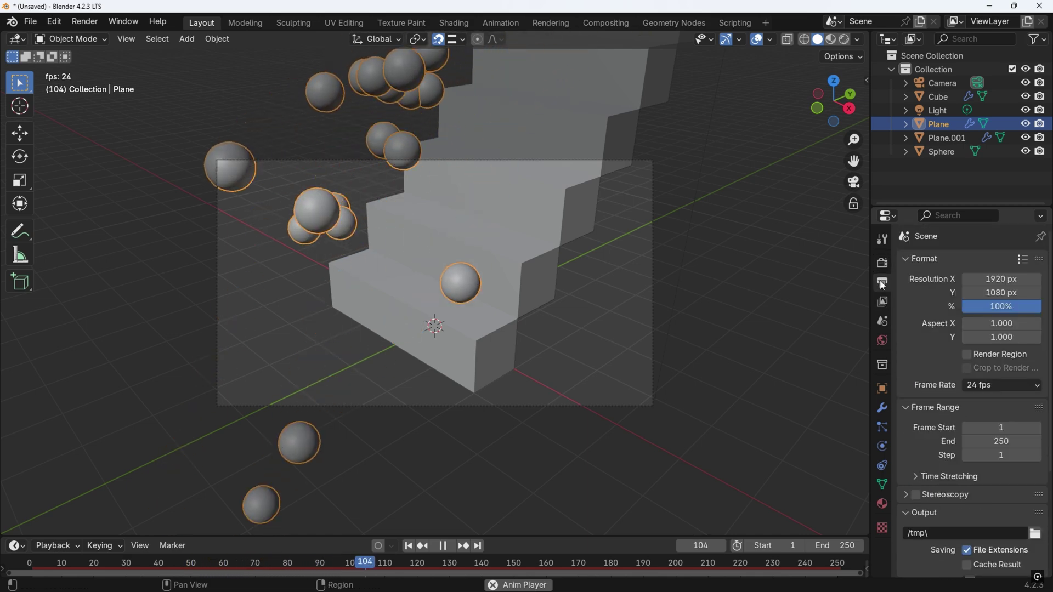
{"action": "left_click", "coordinate": [990, 280]}
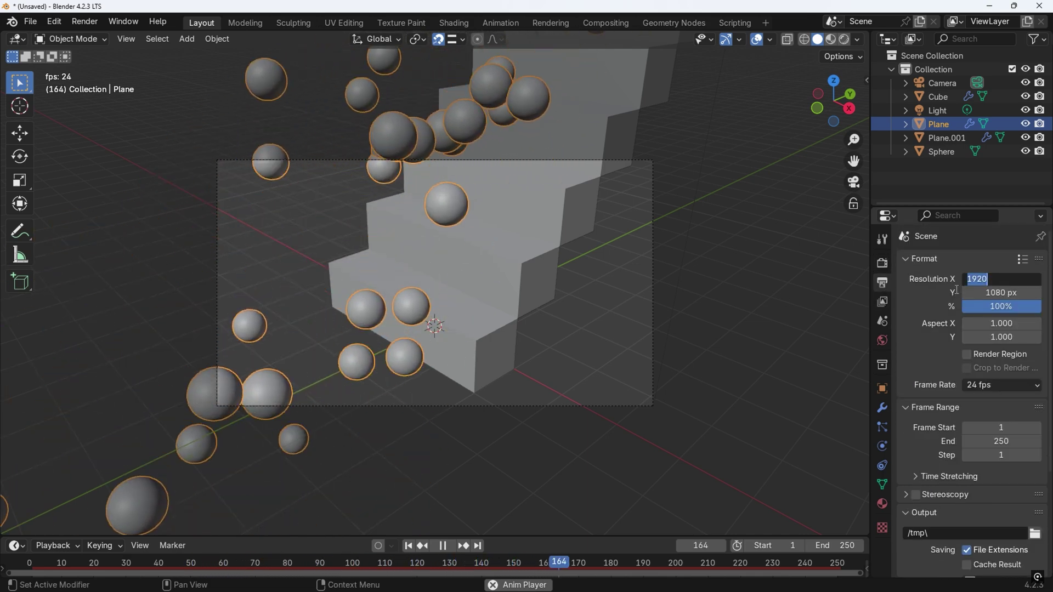
{"action": "type", "text": "1080"}
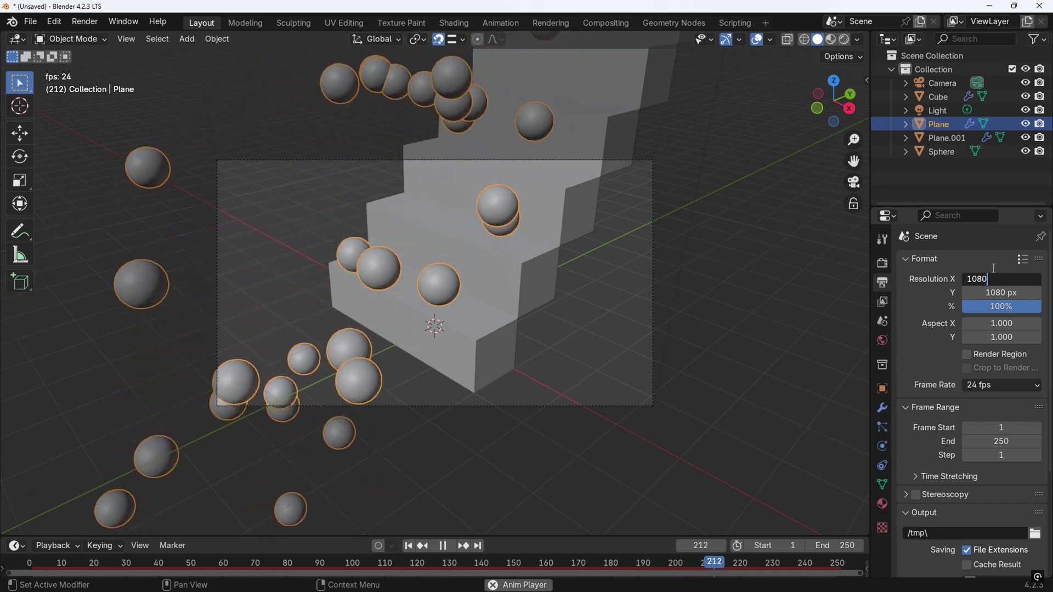
{"action": "key", "text": "Return"}
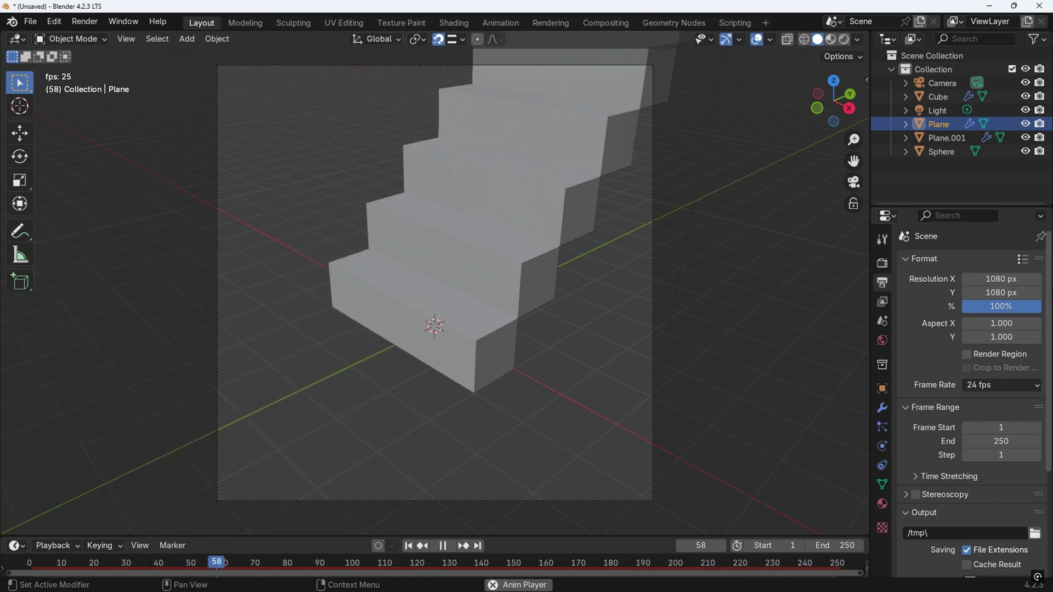
{"action": "left_click", "coordinate": [995, 291]}
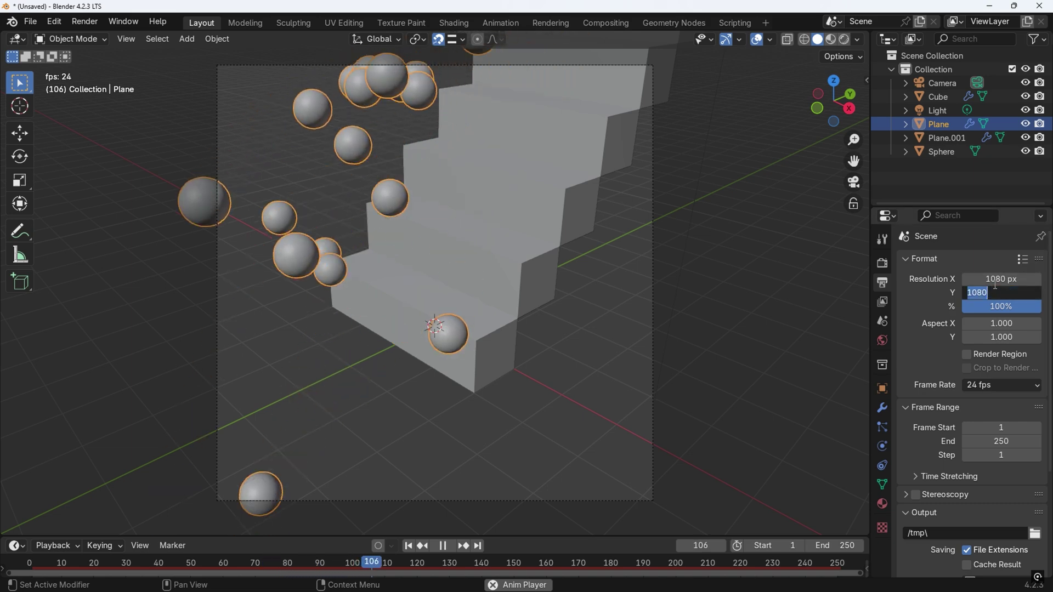
{"action": "type", "text": "1920"}
{"action": "key", "text": "Return"}
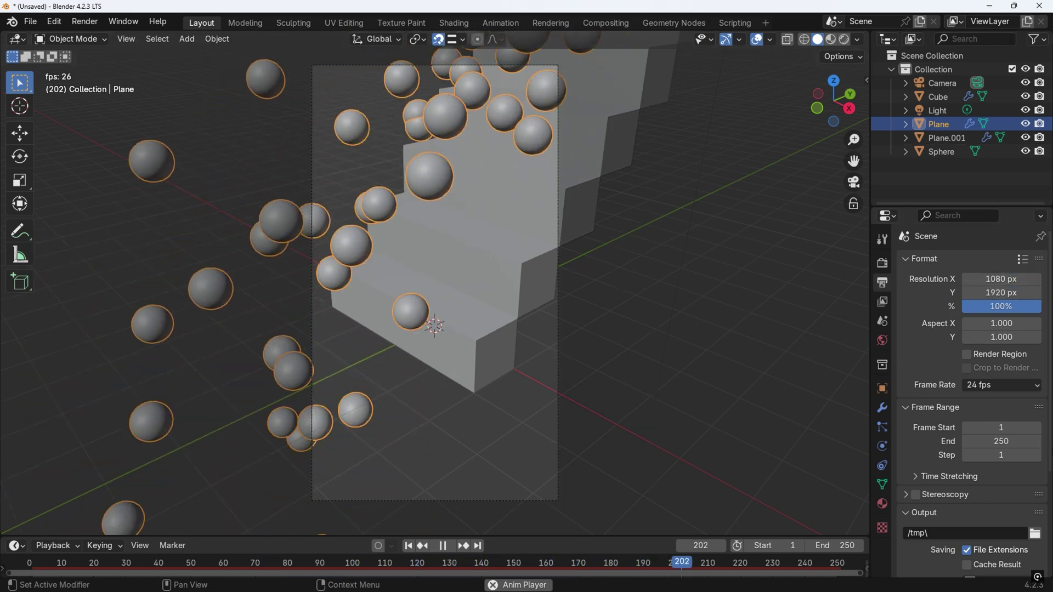
{"action": "scroll", "coordinate": [929, 380], "scroll_direction": "down", "scroll_amount": 5}
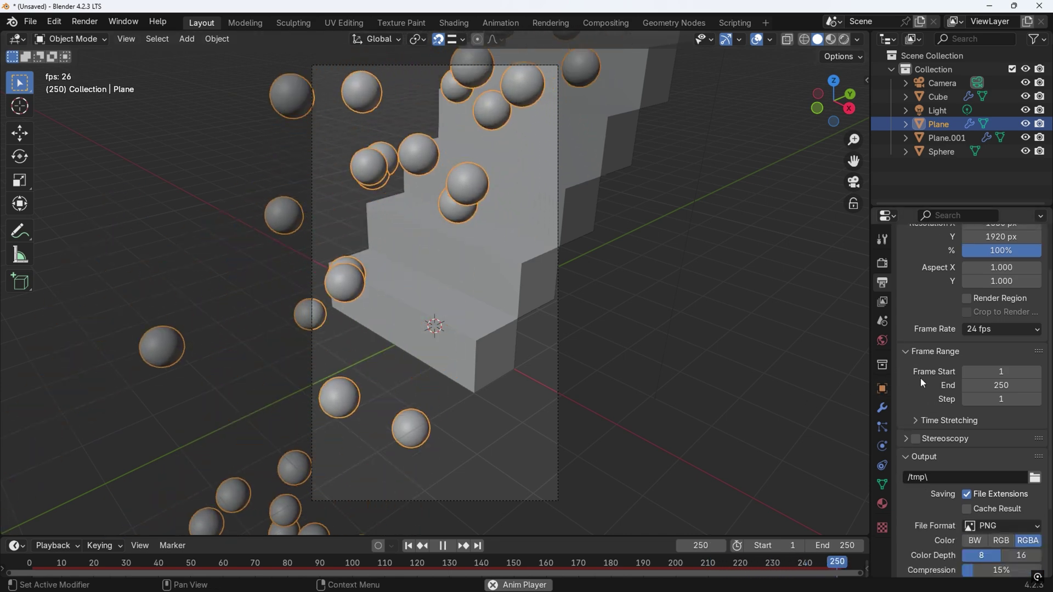
{"action": "scroll", "coordinate": [938, 393], "scroll_direction": "down", "scroll_amount": 2}
Set output to FFmpeg Video with the H264 in MP4 preset at High Quality.
{"action": "left_click", "coordinate": [1038, 435]}
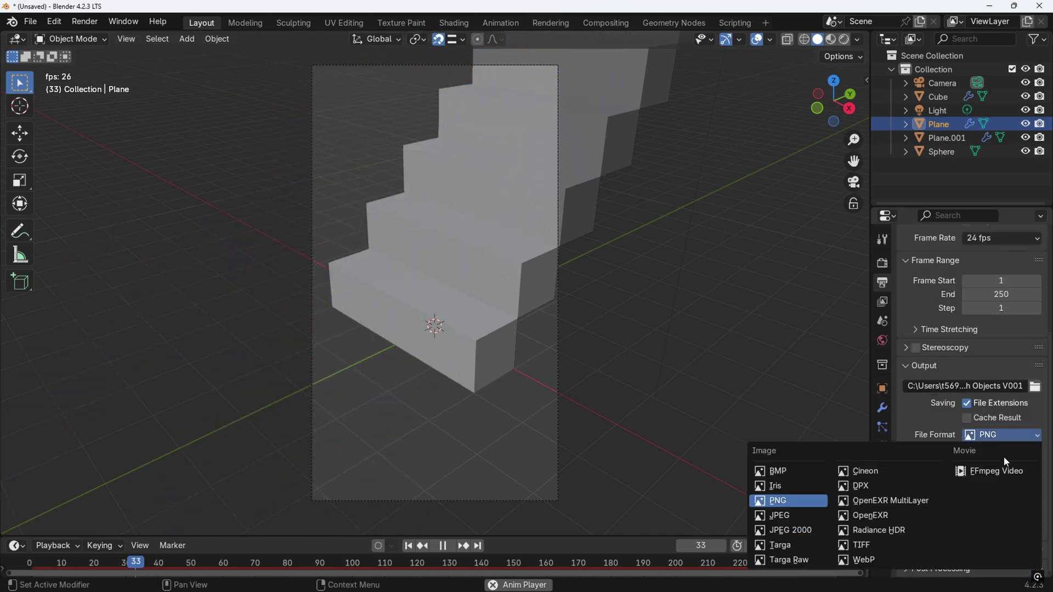
{"action": "left_click", "coordinate": [988, 473]}
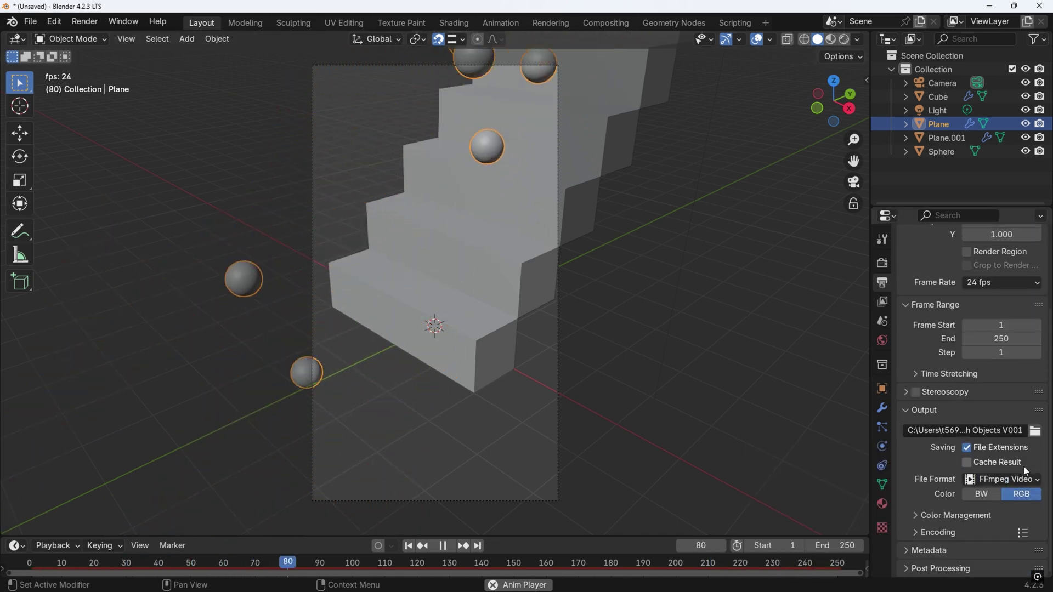
{"action": "left_click", "coordinate": [1022, 532]}
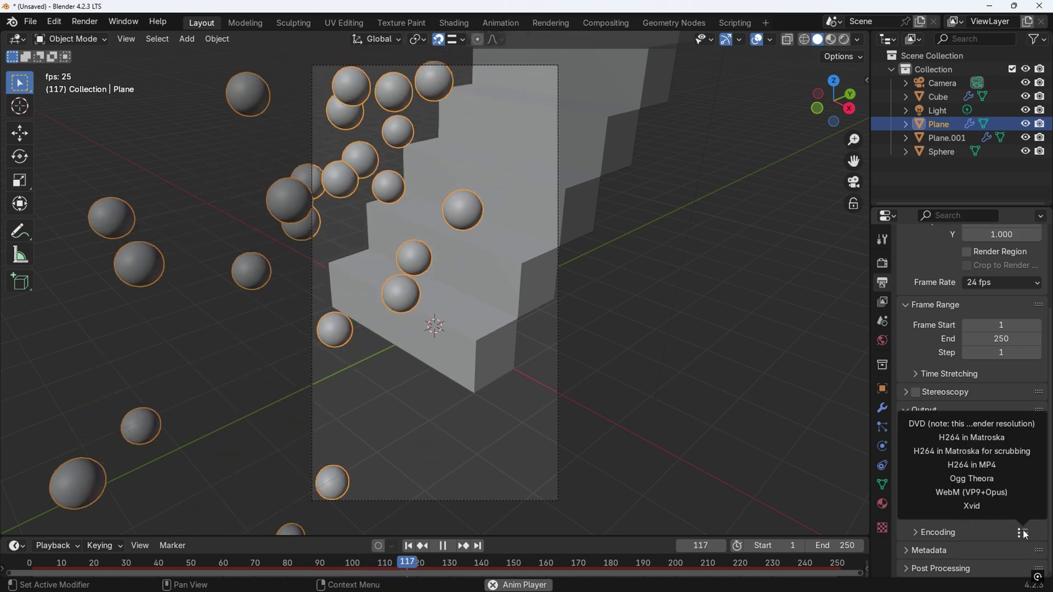
{"action": "left_click", "coordinate": [977, 465]}
{"action": "left_click", "coordinate": [916, 531]}
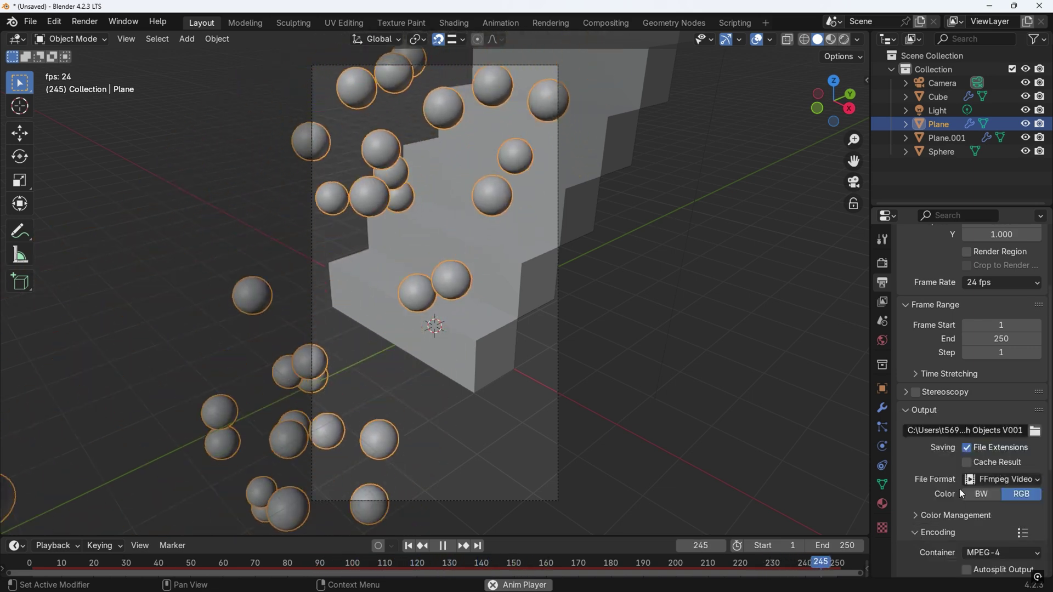
{"action": "scroll", "coordinate": [960, 488], "scroll_direction": "down", "scroll_amount": 5}
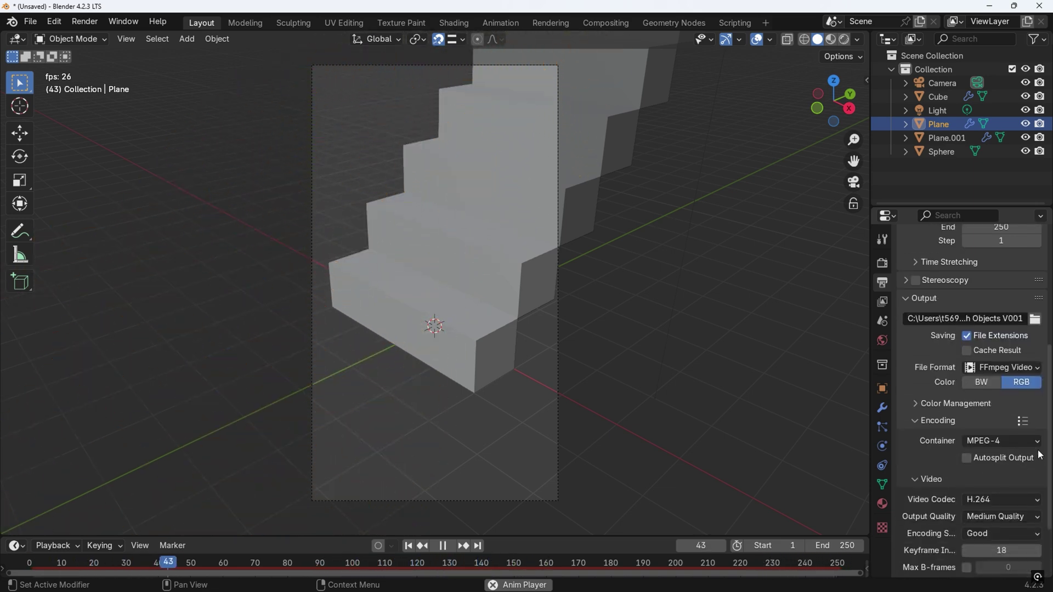
{"action": "left_click", "coordinate": [996, 517]}
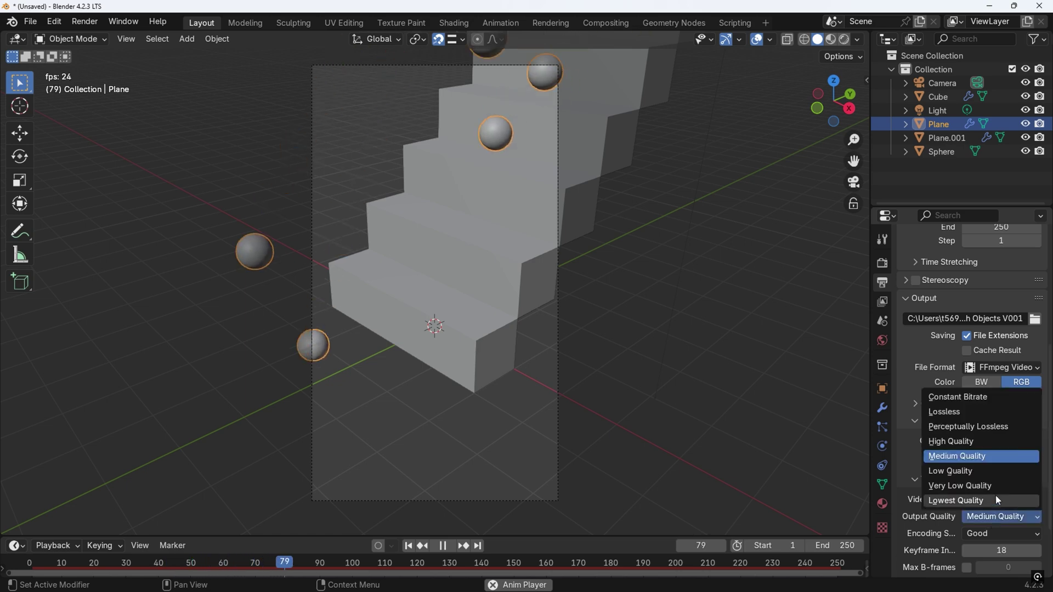
{"action": "left_click", "coordinate": [953, 446]}
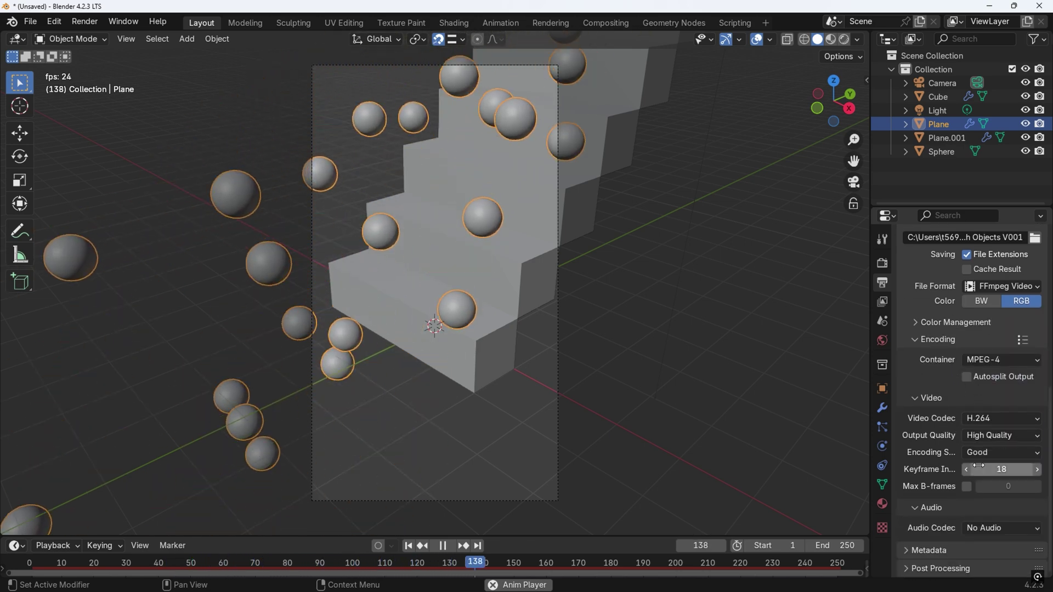
{"action": "scroll", "coordinate": [978, 465], "scroll_direction": "down", "scroll_amount": 4}
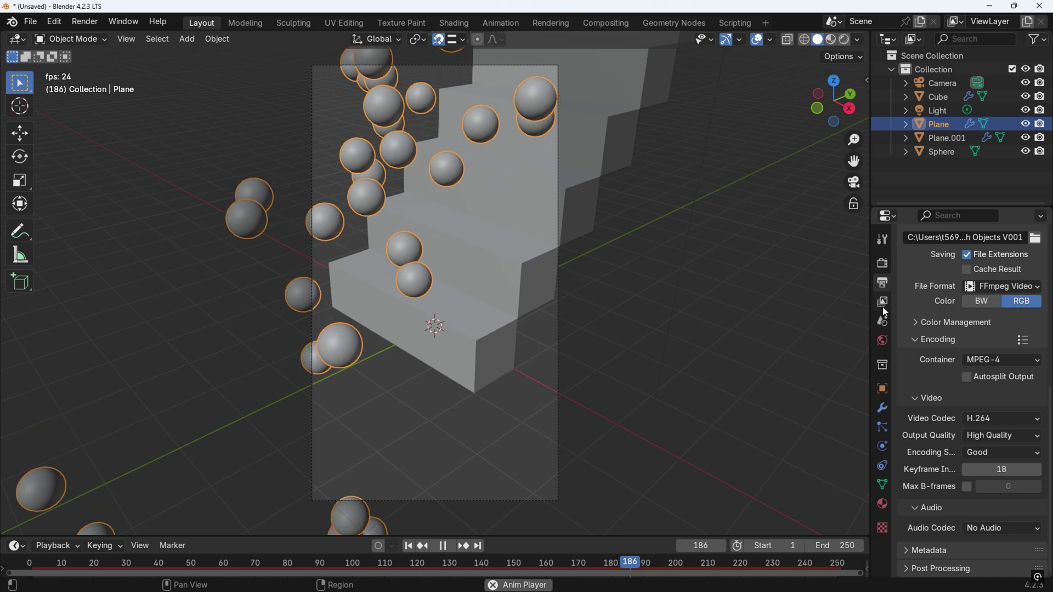